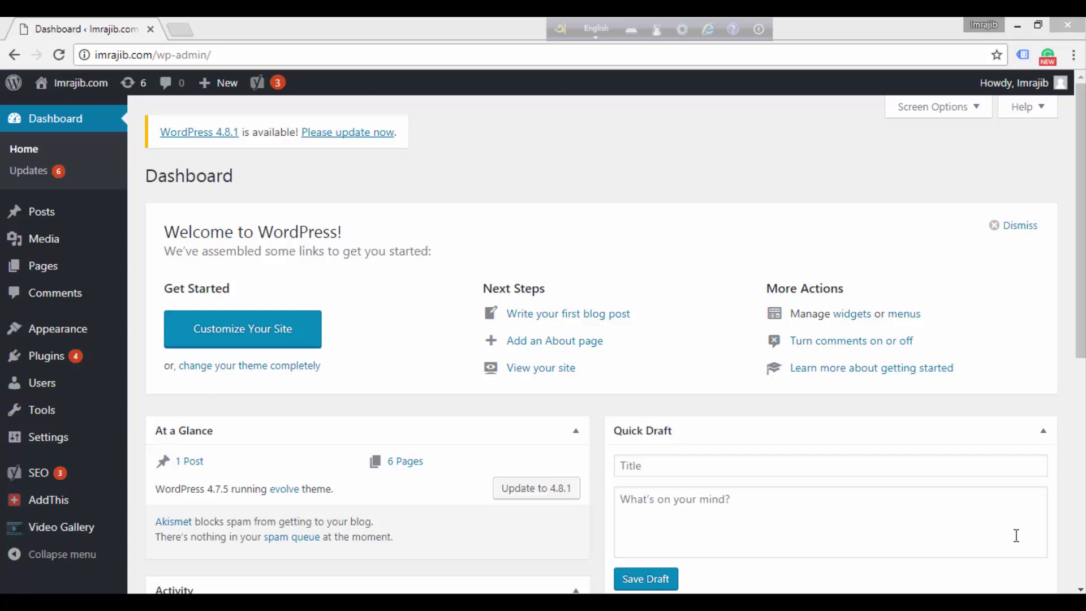
Search for "yoast" among the plugins available to add to the WordPress site
mouse_move(82, 365)
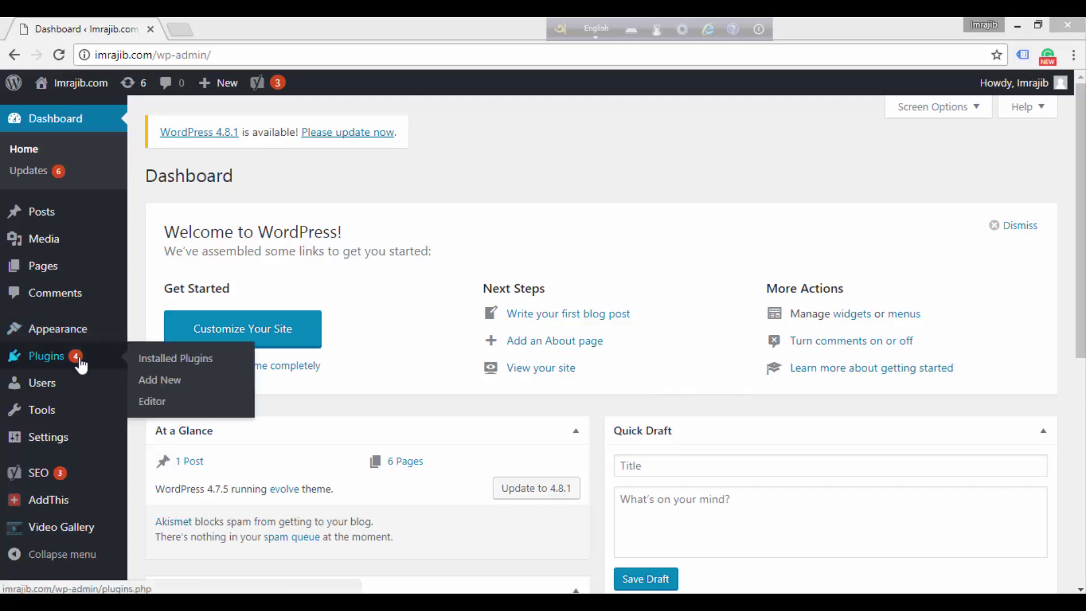
left_click(159, 382)
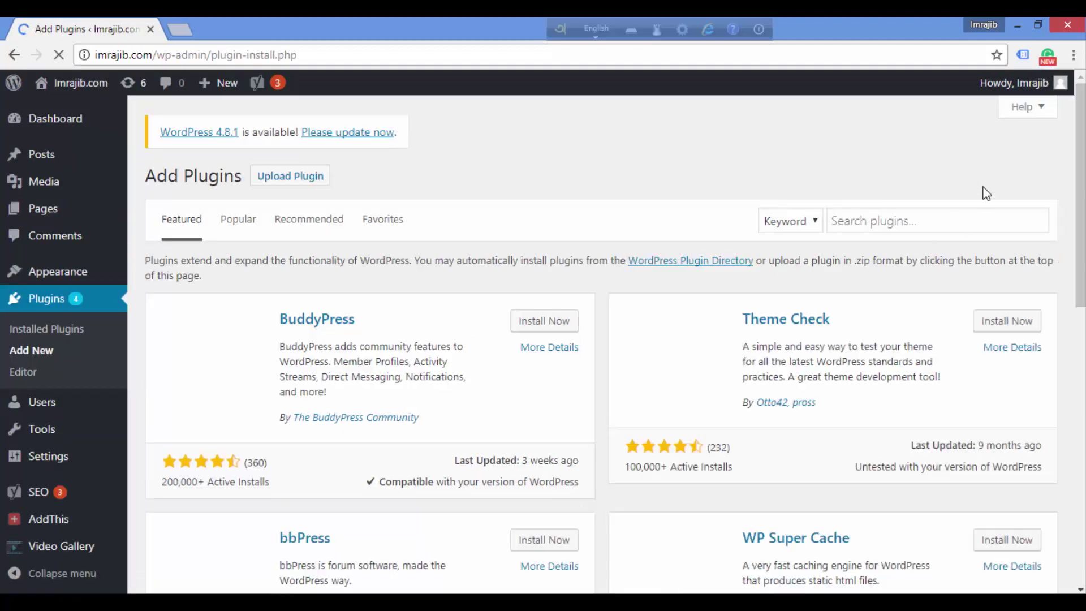
left_click(887, 221)
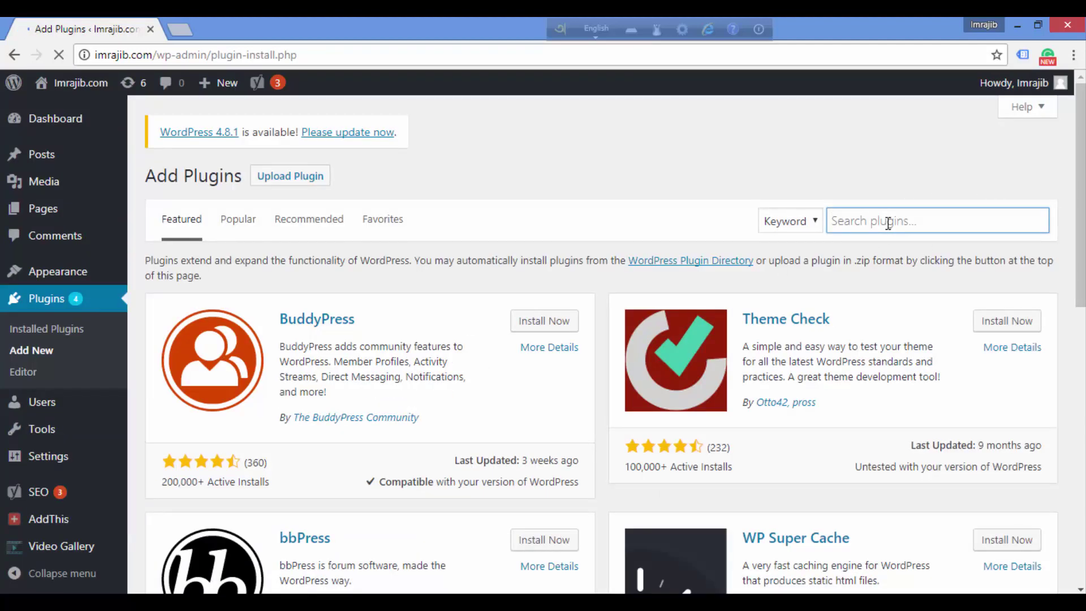
type("yoast")
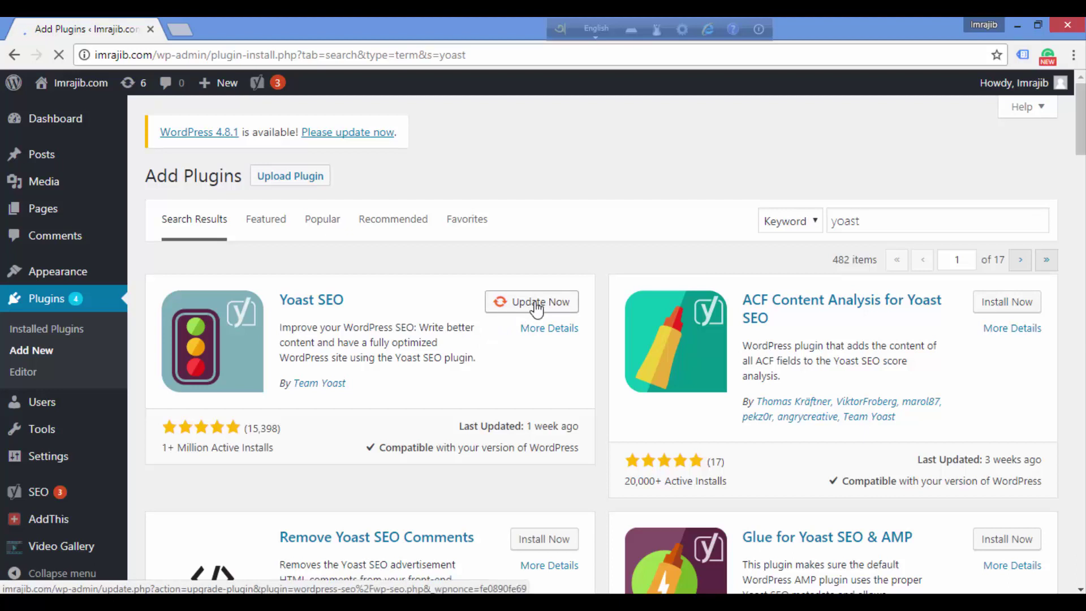
Open the Yoast SEO general settings at their Dashboard section
mouse_move(21, 503)
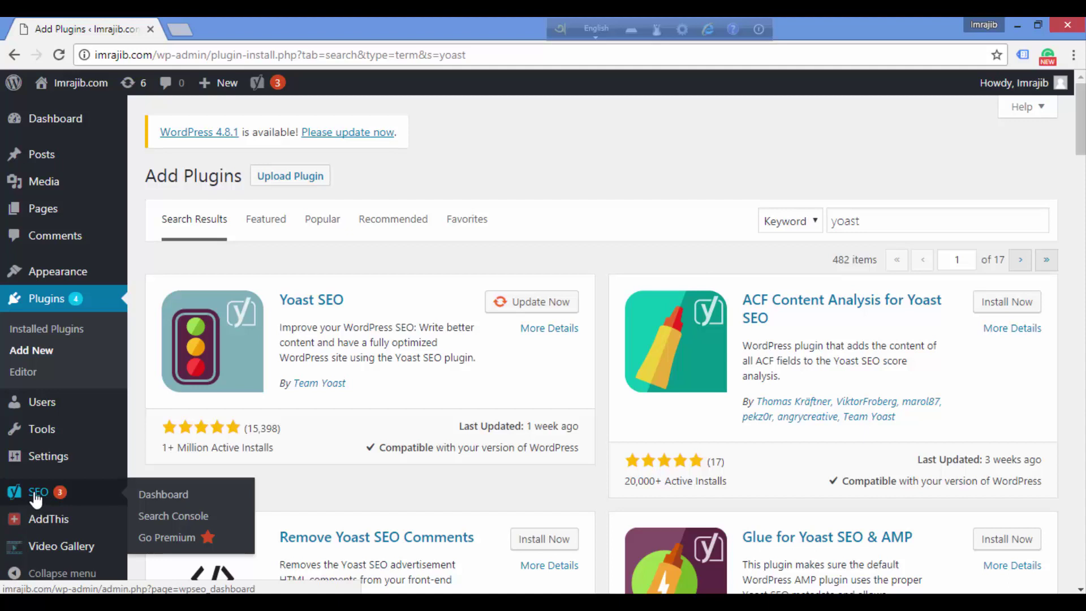
left_click(36, 498)
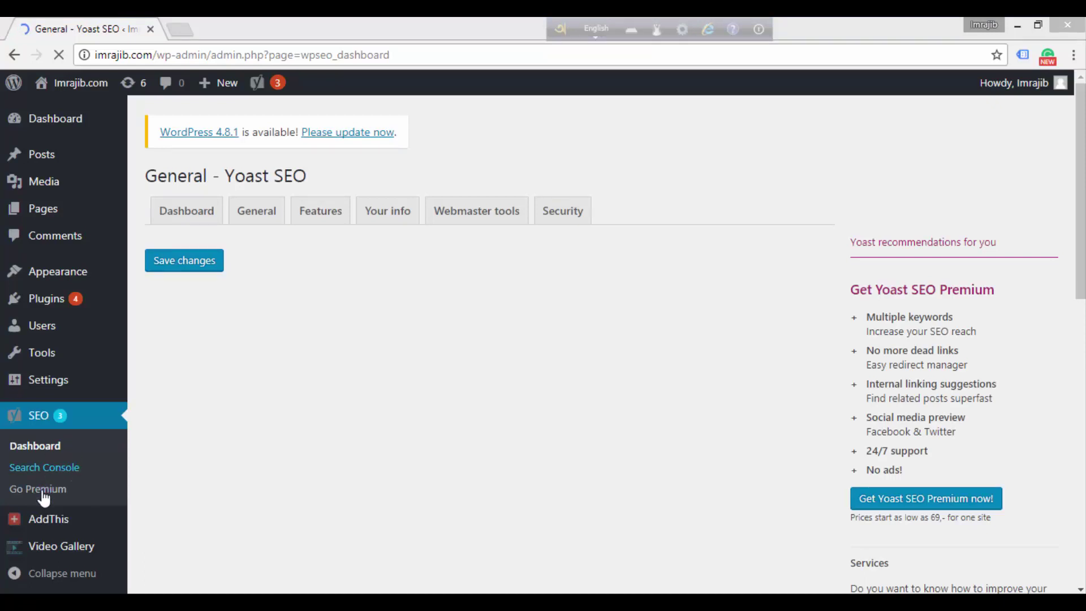
left_click(45, 468)
left_click(190, 214)
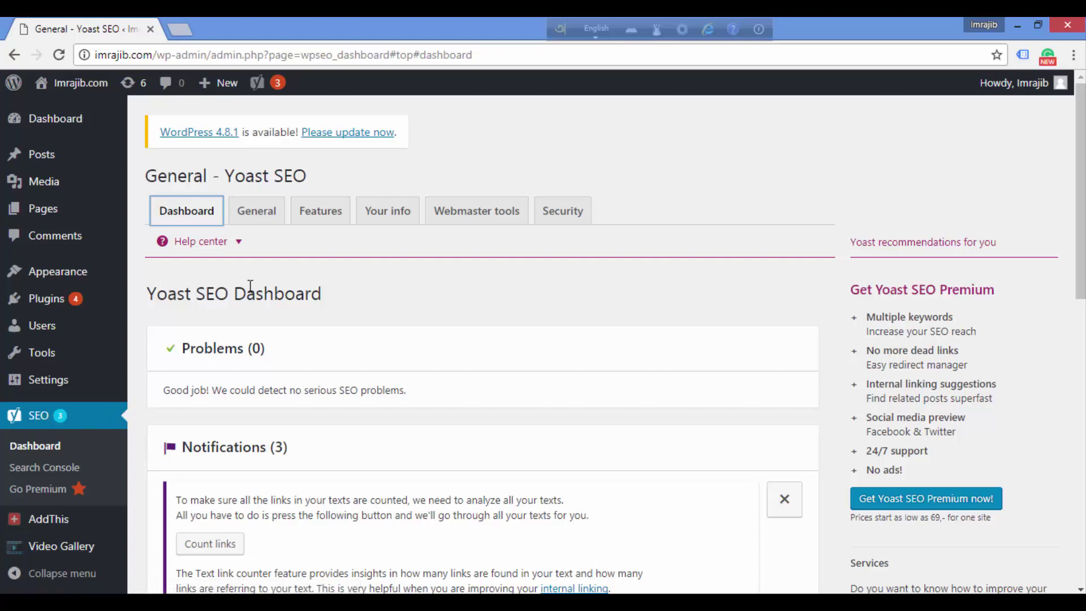
Enable the Advanced settings pages feature of Yoast SEO and save the changes
left_click(319, 210)
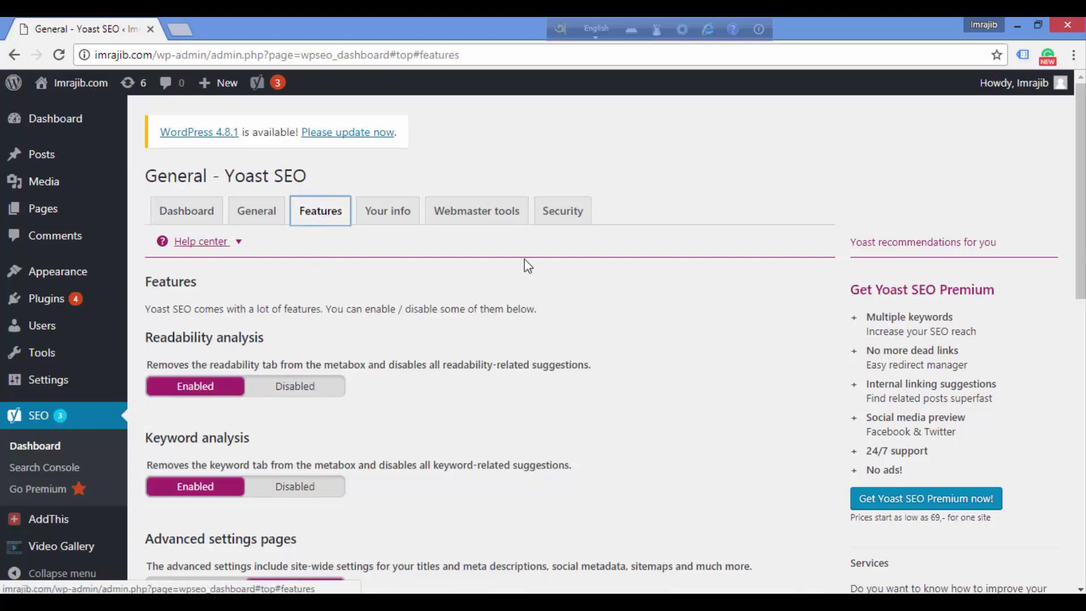
scroll(1064, 327, "down", 4)
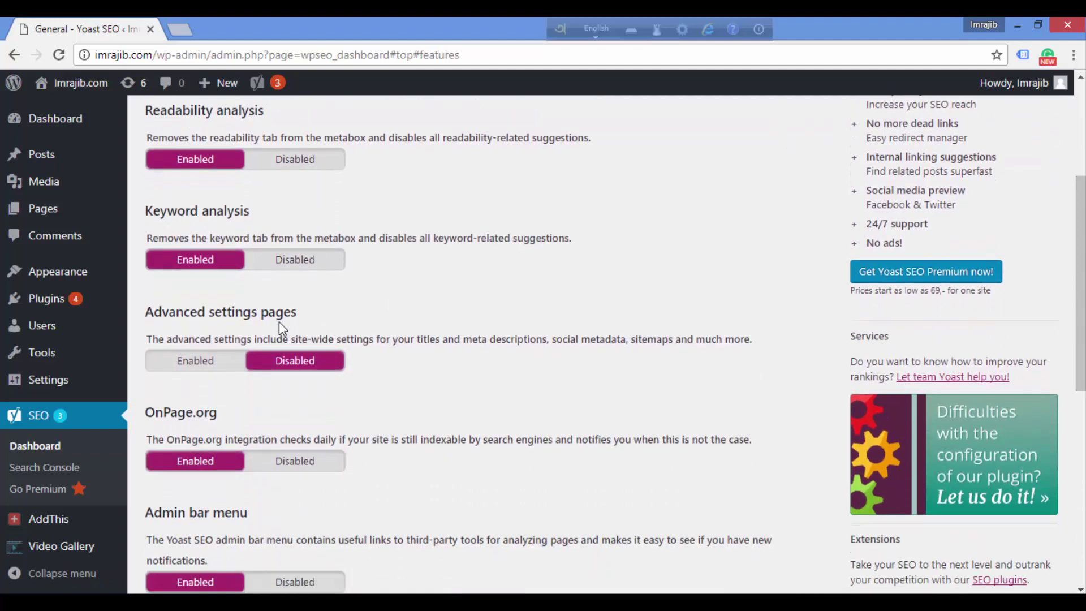
left_click(199, 370)
scroll(675, 460, "down", 8)
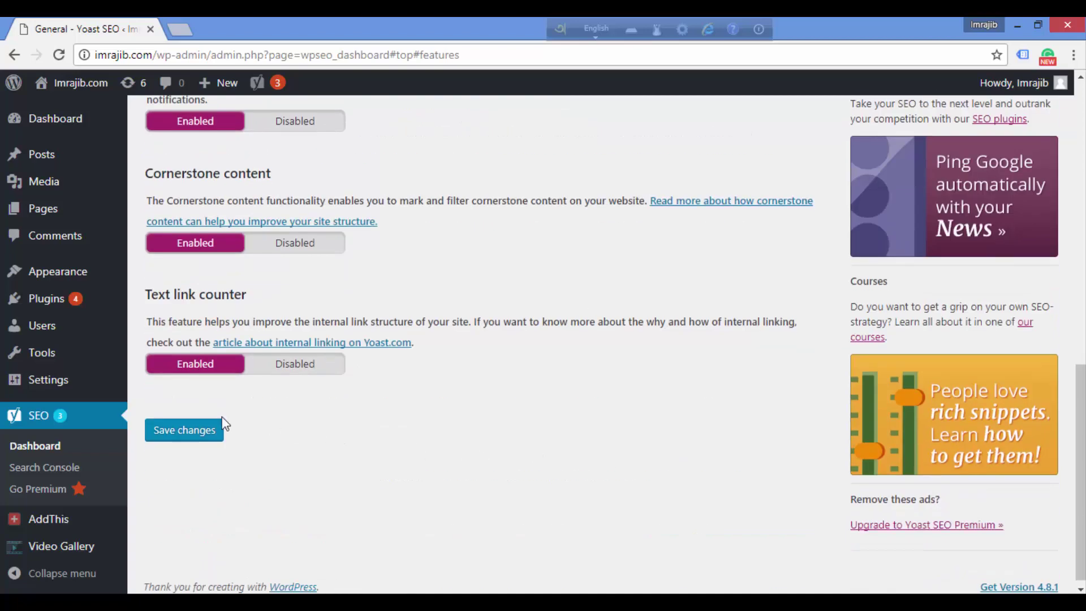
left_click(177, 437)
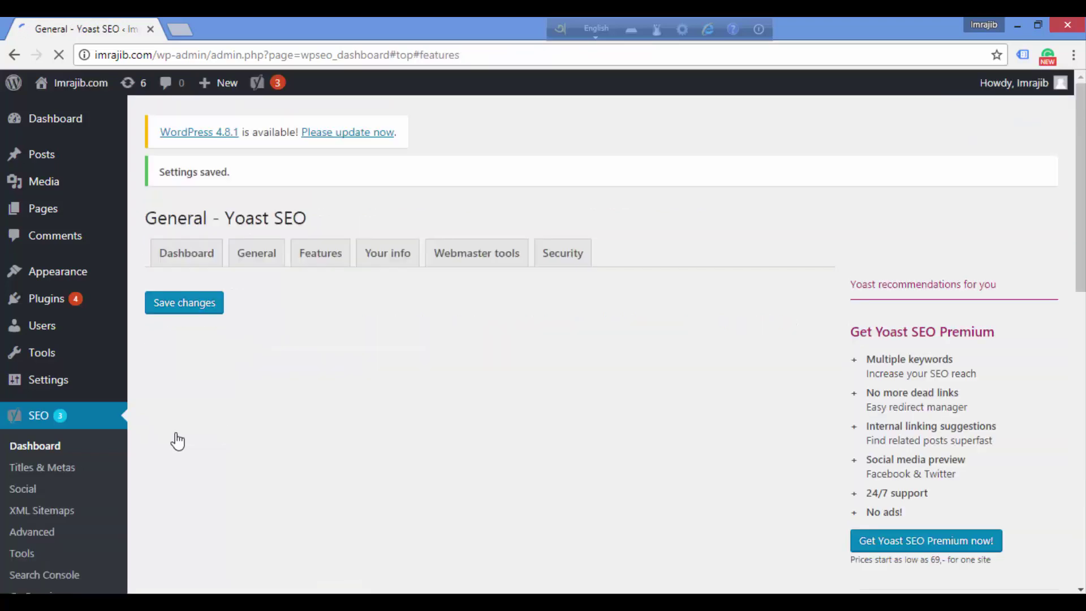
Review the Yoast SEO dashboard's problems and notifications, as well as the General section with the configuration wizard
scroll(51, 461, "down", 8)
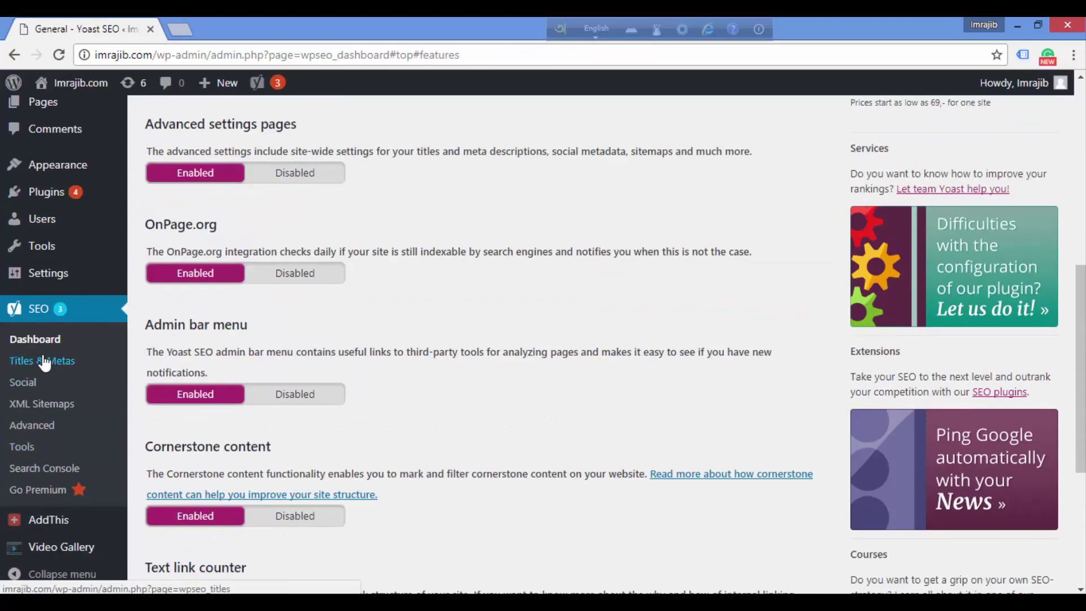
scroll(72, 376, "up", 8)
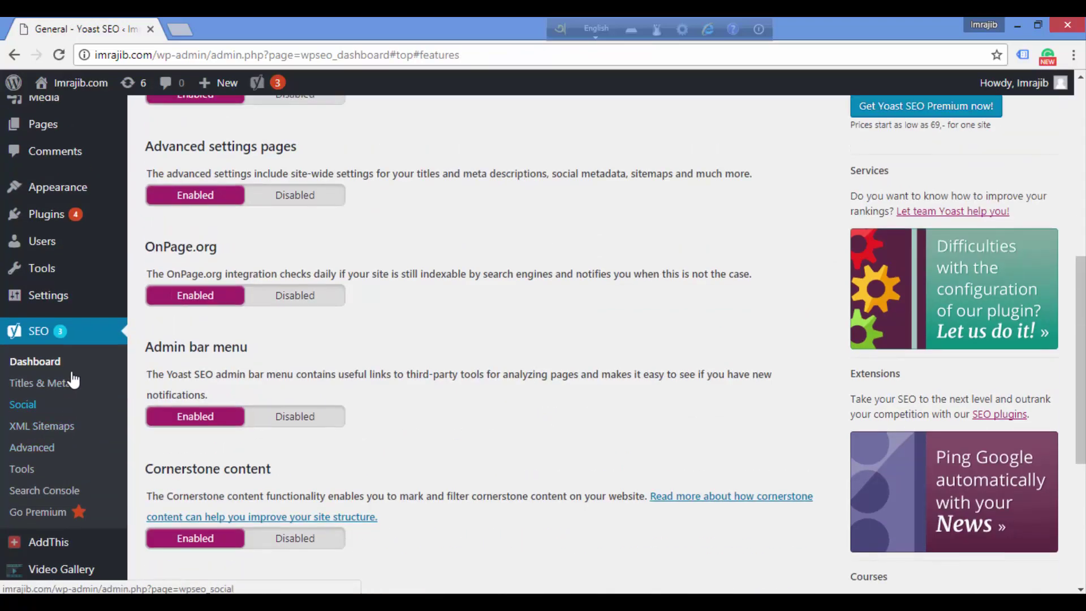
mouse_move(73, 380)
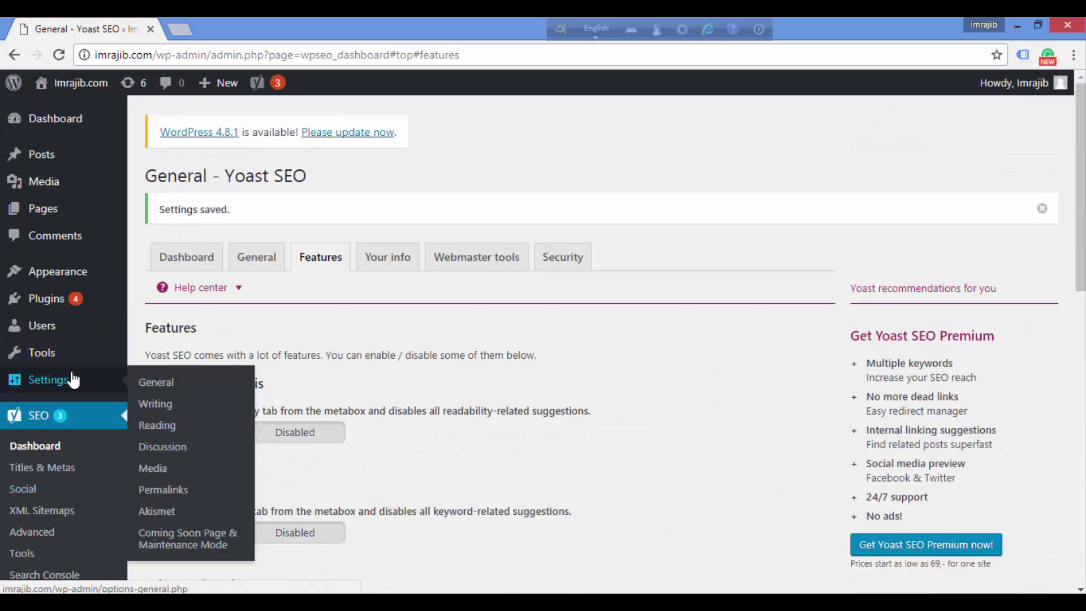
left_click(47, 448)
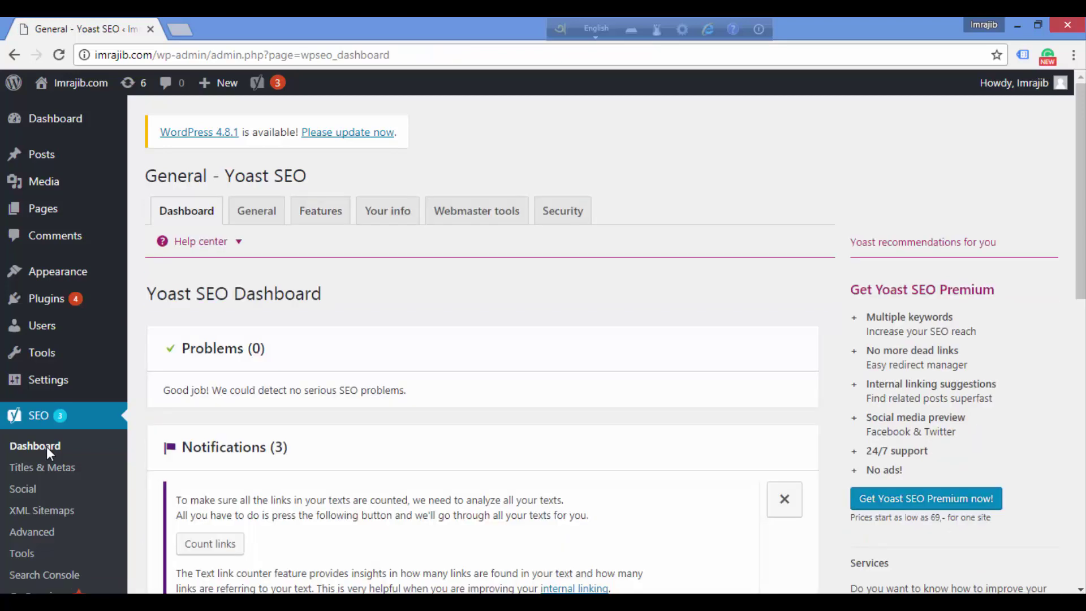
scroll(297, 423, "down", 10)
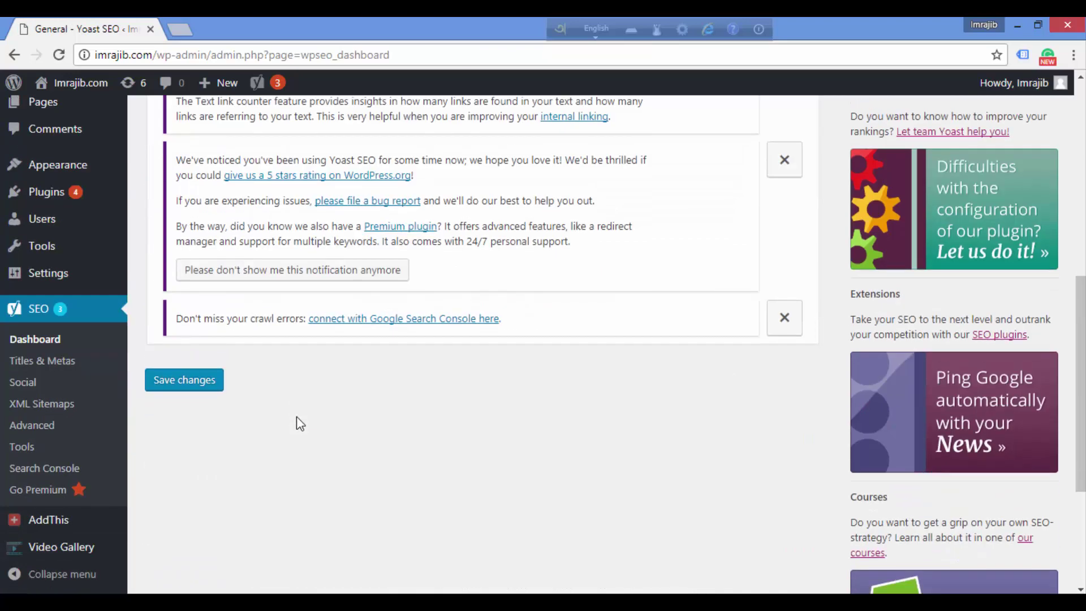
scroll(297, 416, "up", 10)
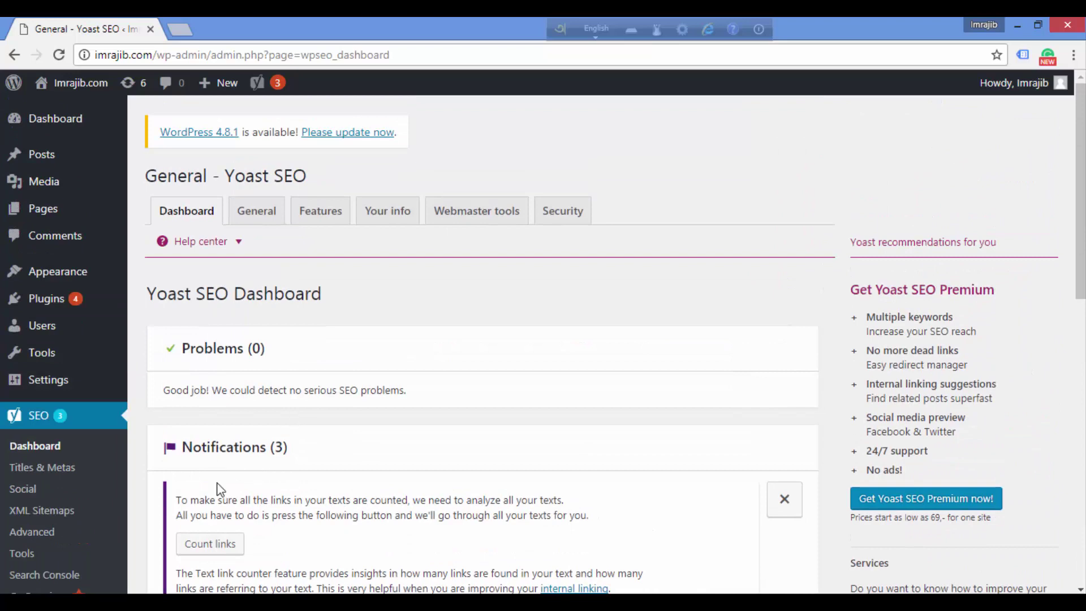
left_click(261, 224)
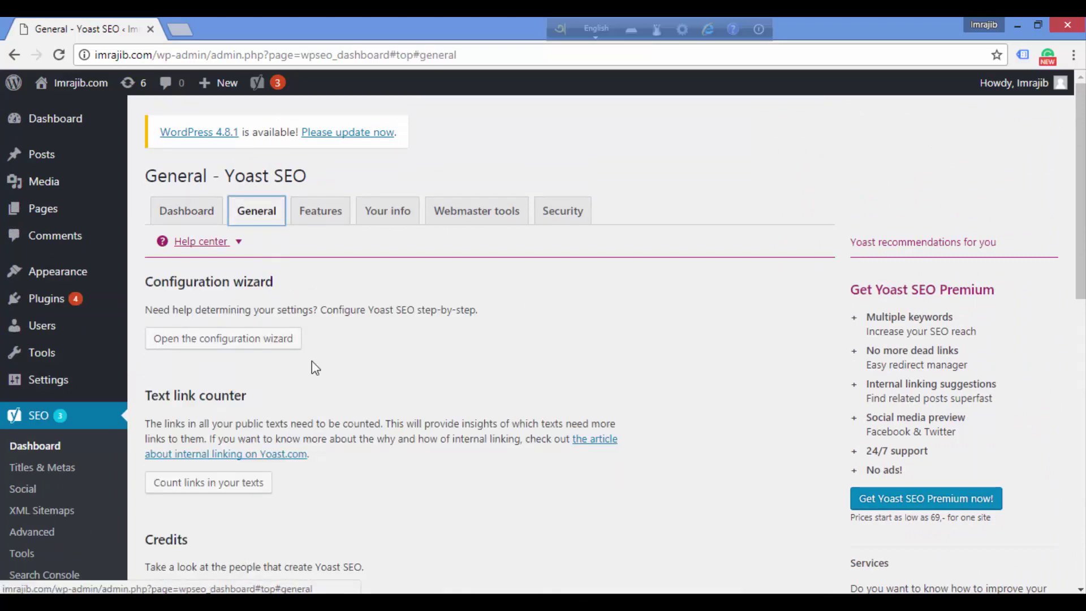
scroll(311, 362, "down", 10)
scroll(321, 391, "up", 10)
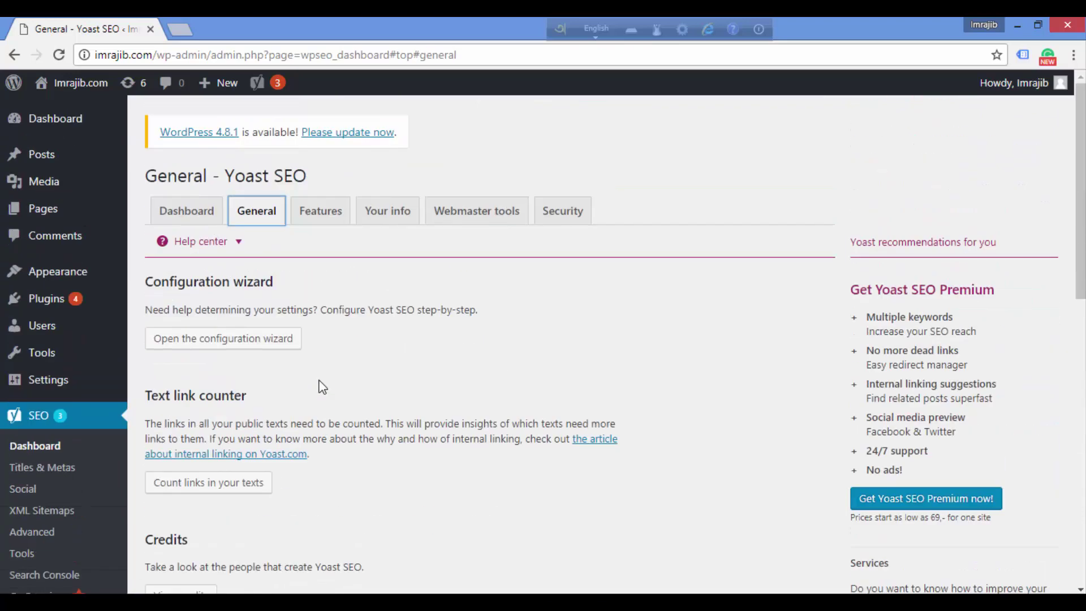
Examine the Features, Your info, Webmaster tools and Security settings of Yoast SEO
left_click(320, 217)
scroll(326, 364, "down", 8)
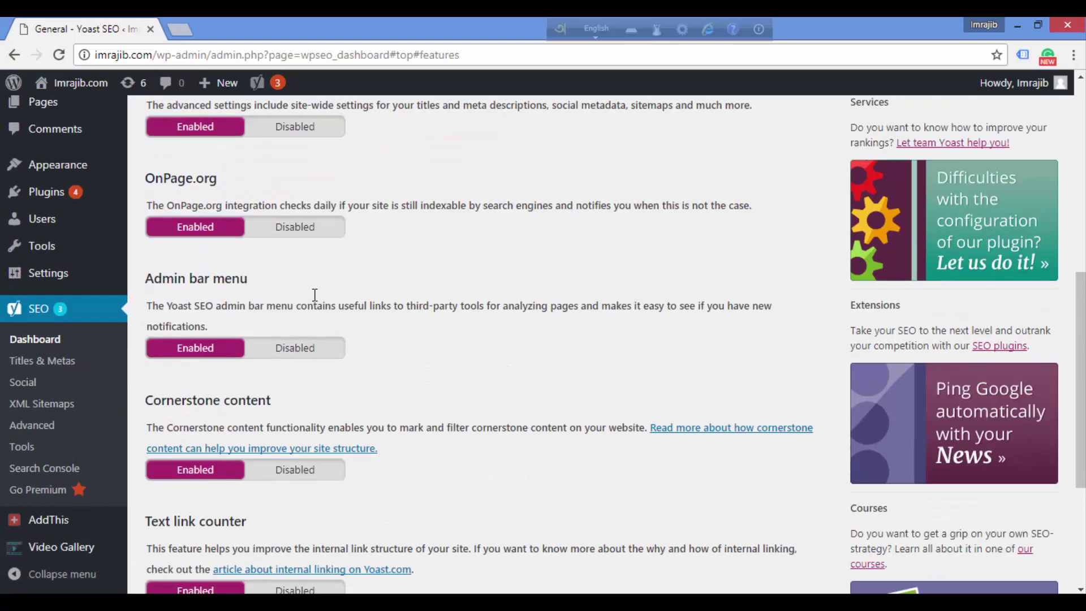
scroll(263, 228, "up", 8)
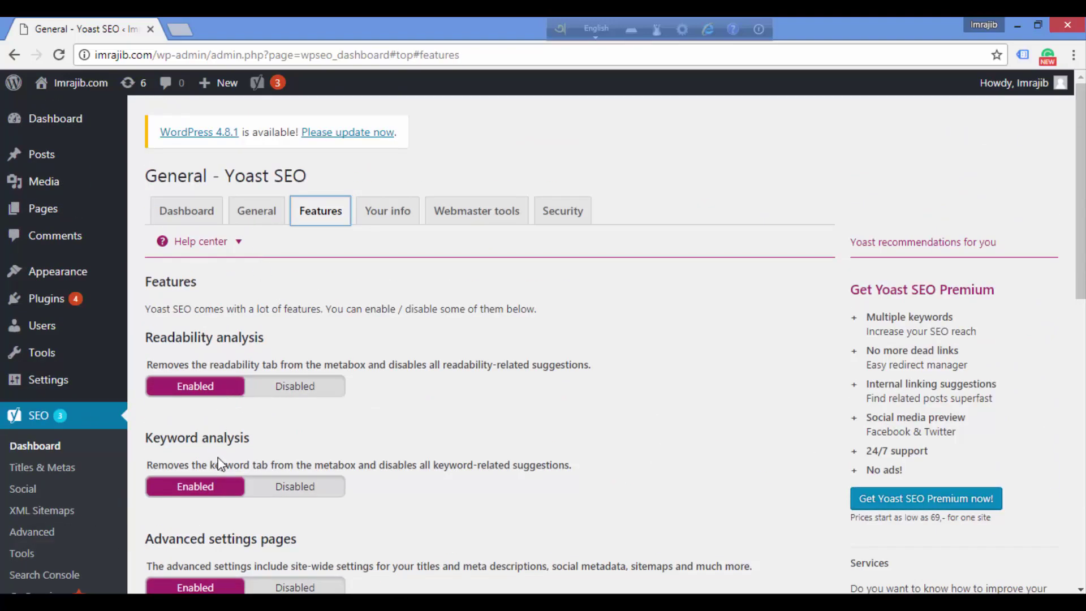
scroll(219, 463, "down", 8)
scroll(199, 245, "up", 7)
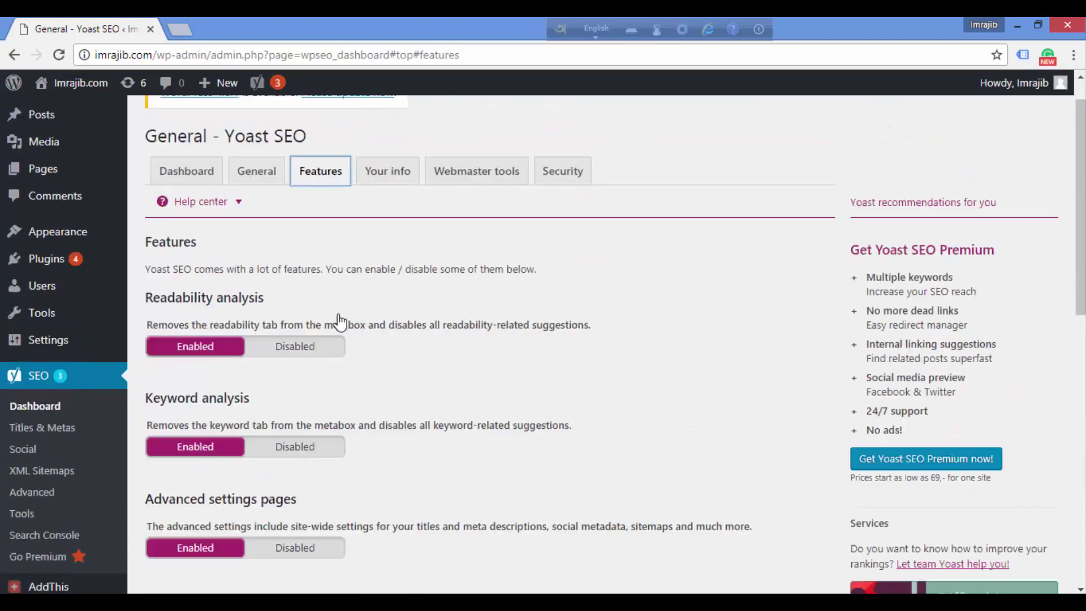
scroll(339, 321, "down", 10)
scroll(339, 311, "up", 10)
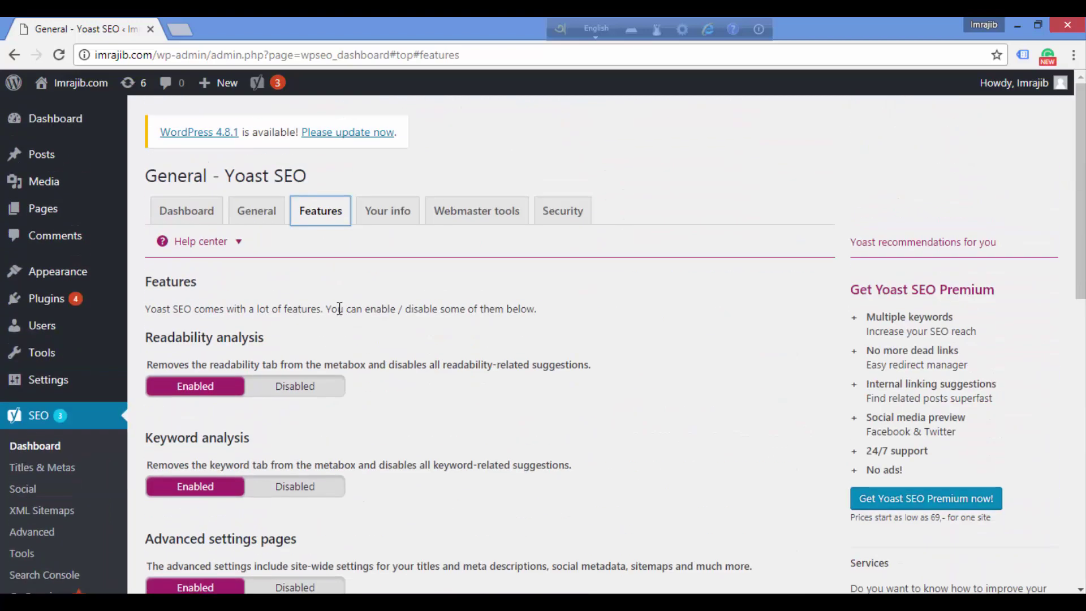
left_click(390, 215)
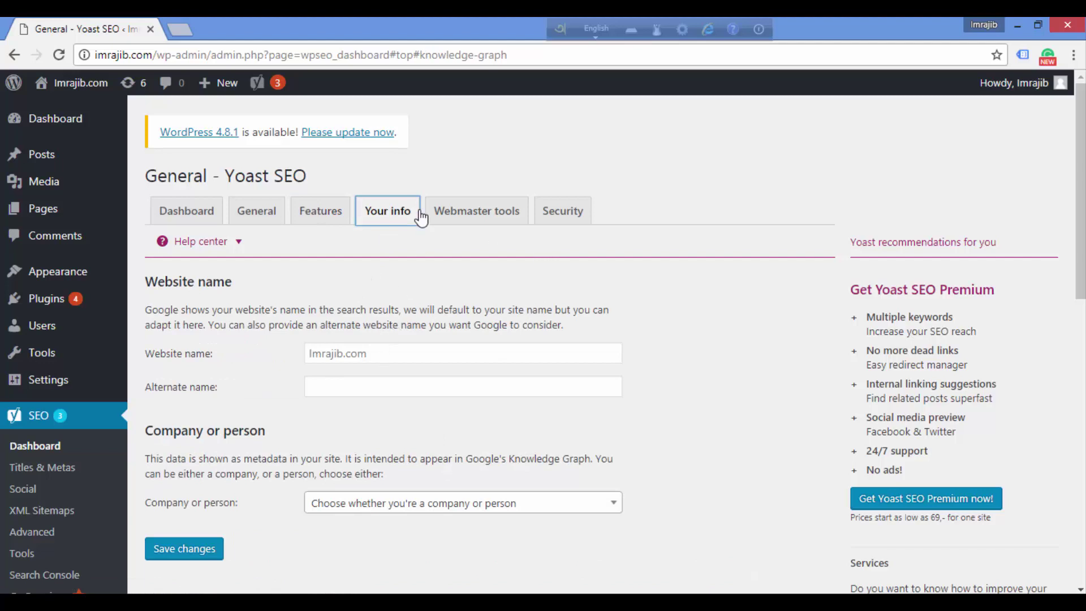
left_click(467, 211)
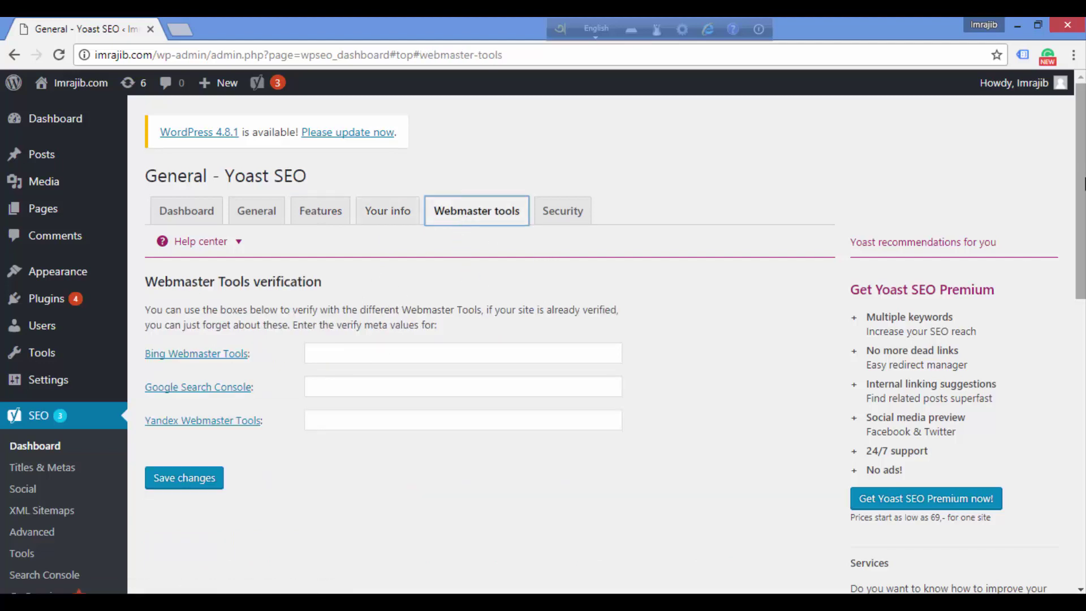
scroll(1083, 184, "down", 2)
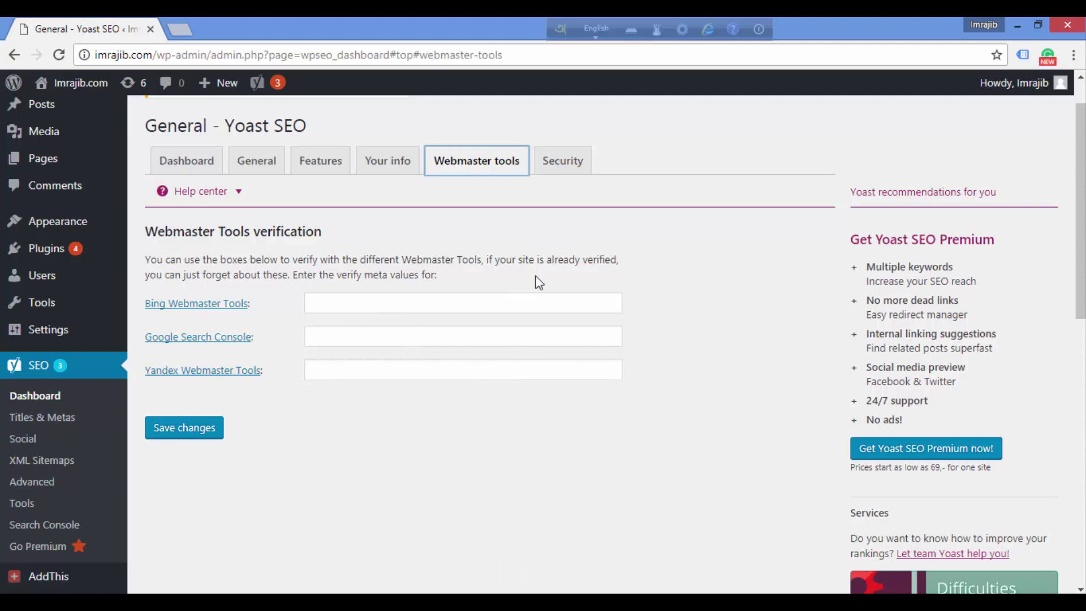
left_click(577, 163)
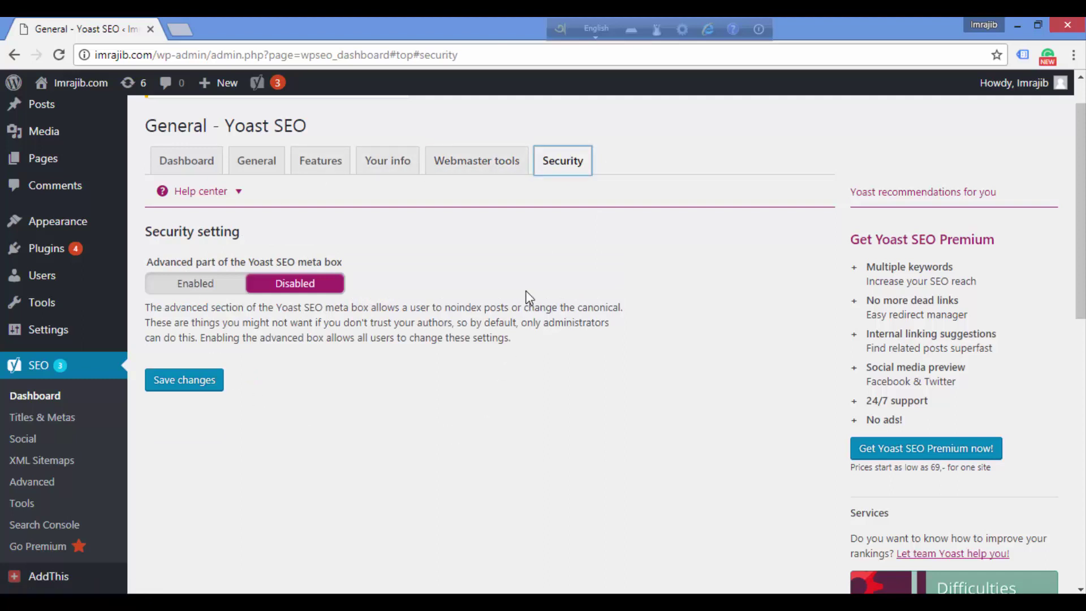
Clear the homepage title template in the Titles & Metas settings and place the cursor in its meta description template
left_click(55, 424)
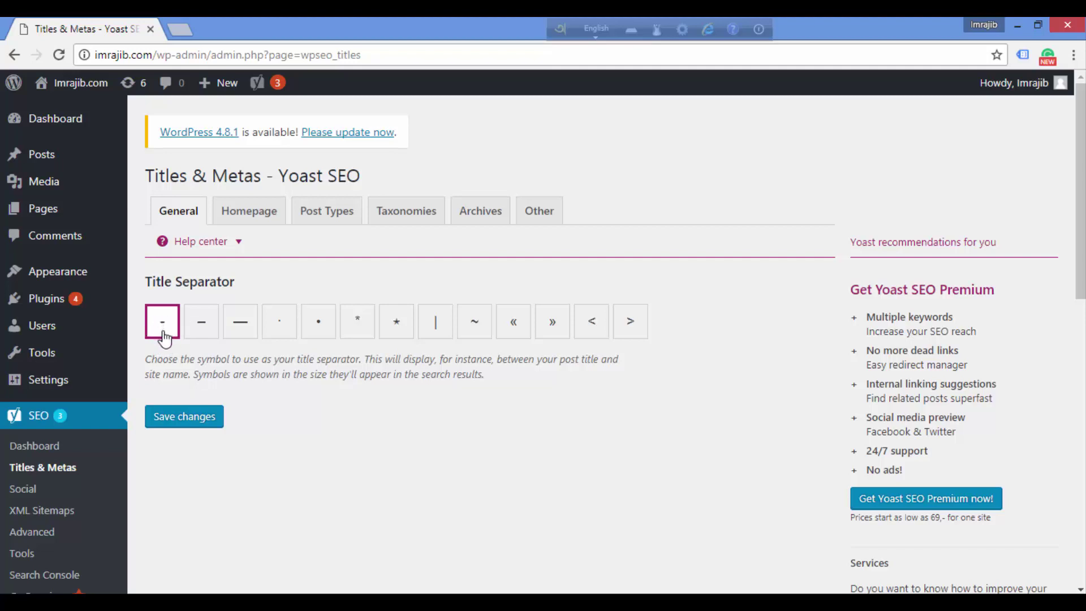
left_click(249, 221)
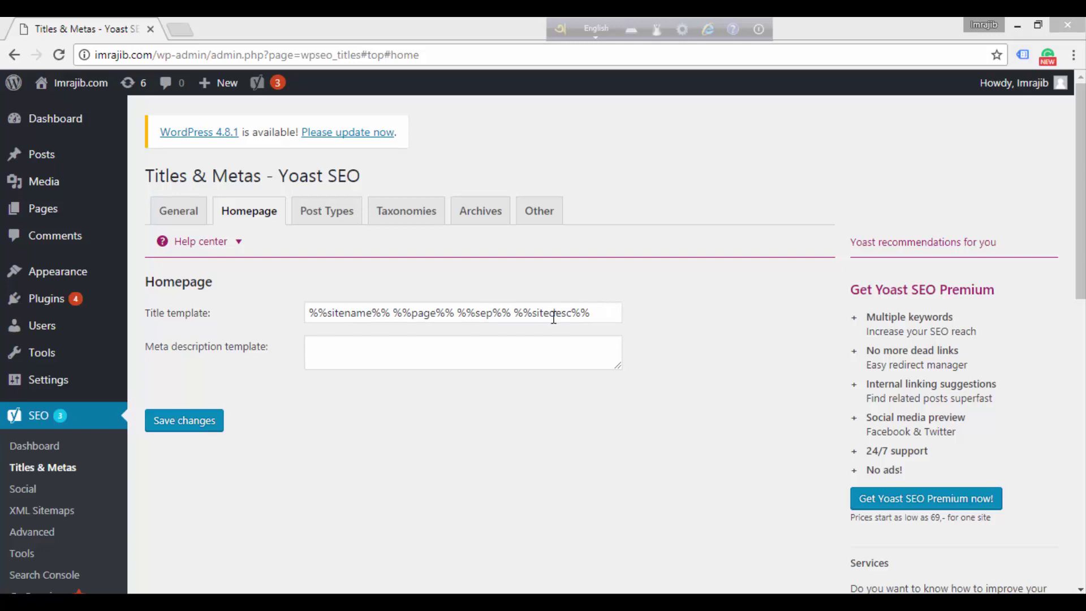
left_click_drag(617, 312, 266, 315)
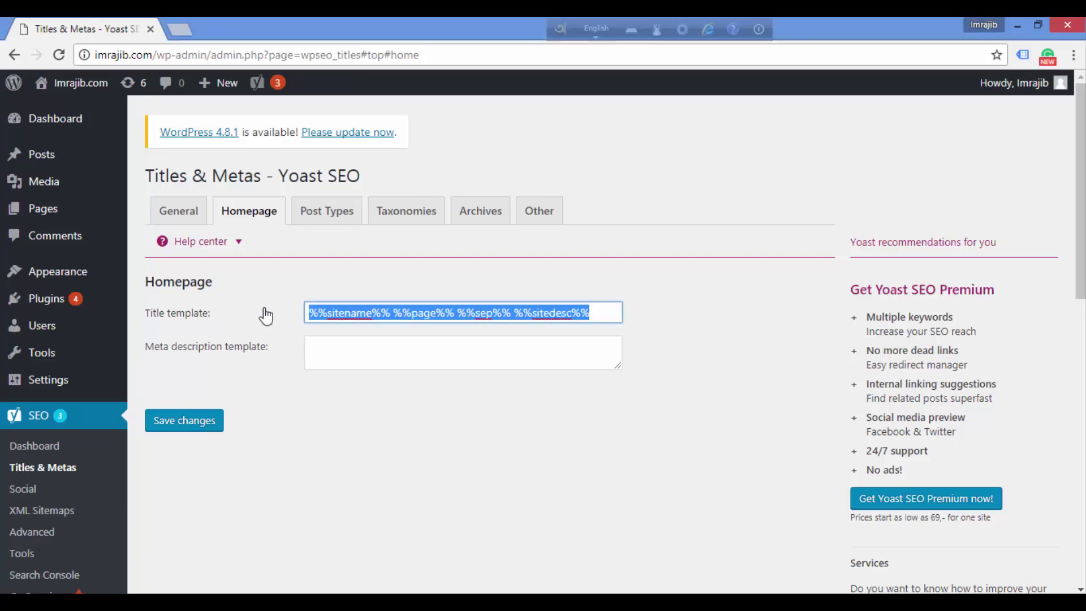
key("BackSpace")
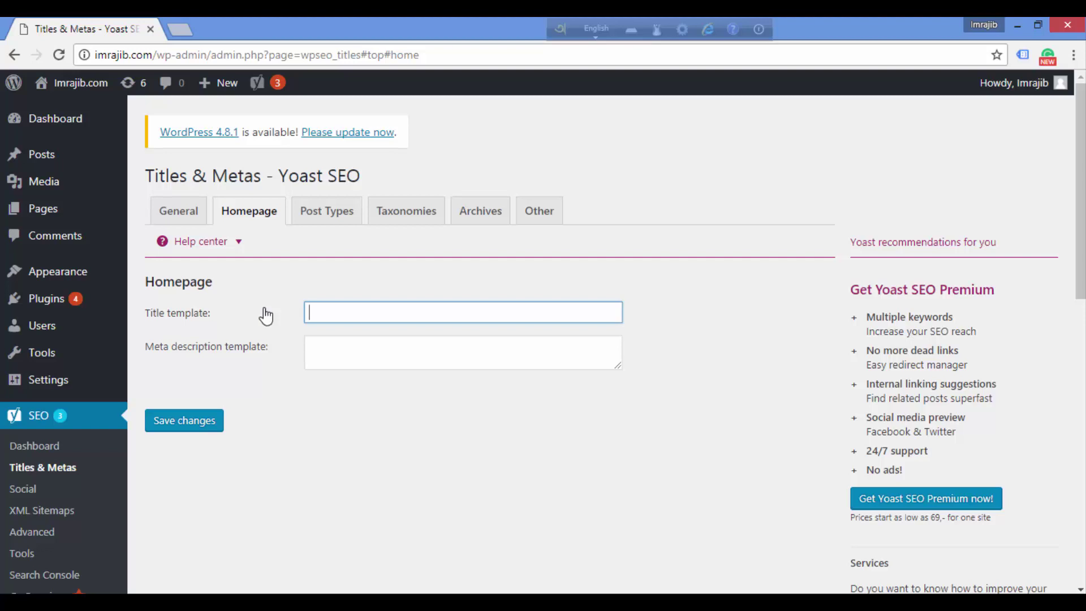
left_click(385, 364)
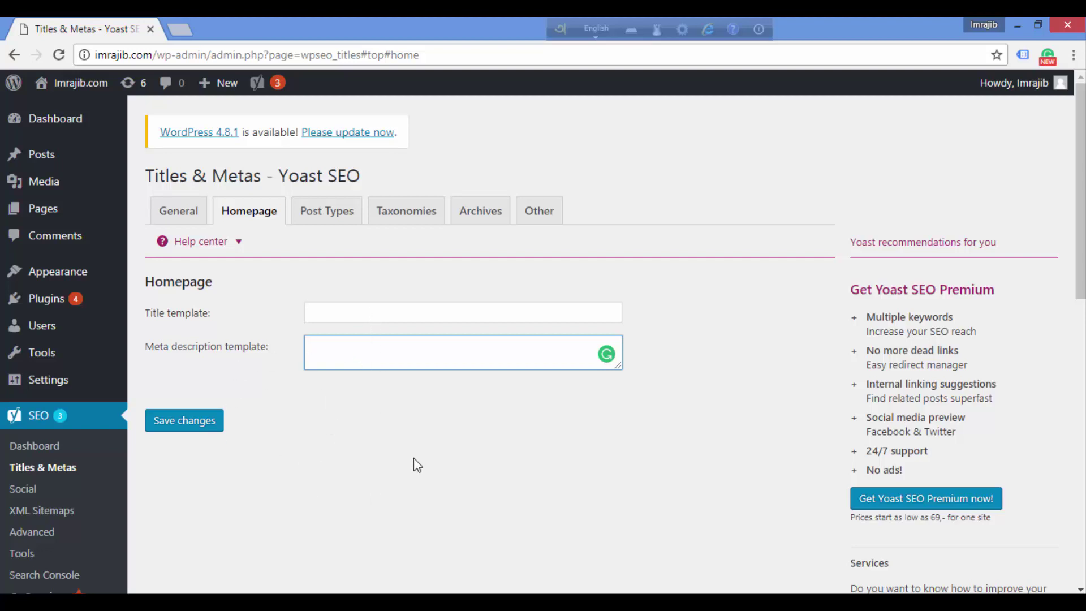
Remove %%page%% and %%sep%% from the title template for Posts in the Post Types settings
left_click(330, 219)
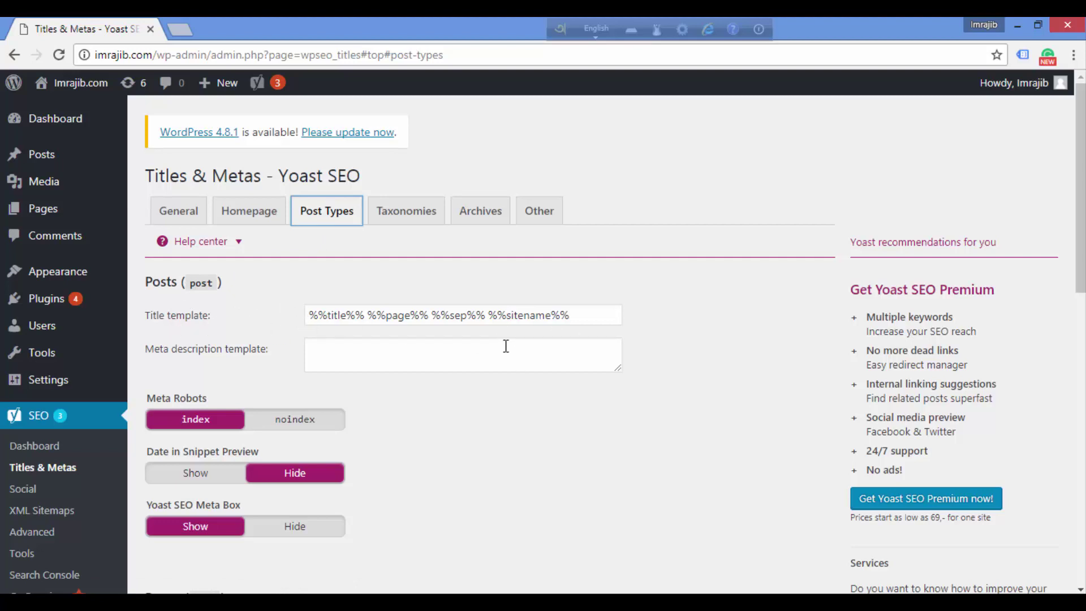
left_click(371, 315)
left_click_drag(369, 315, 487, 316)
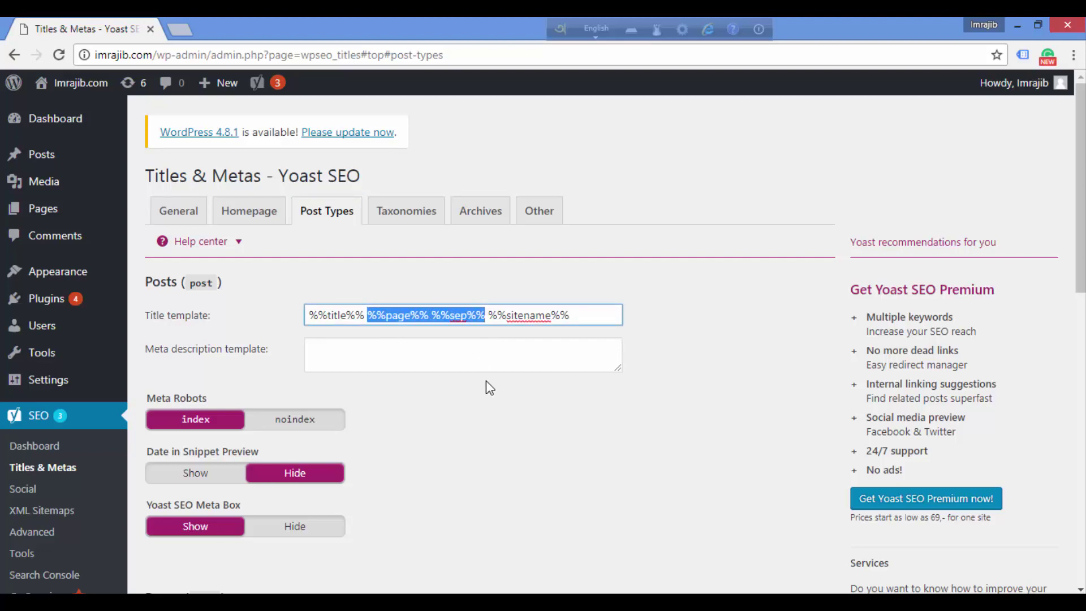
key("BackSpace")
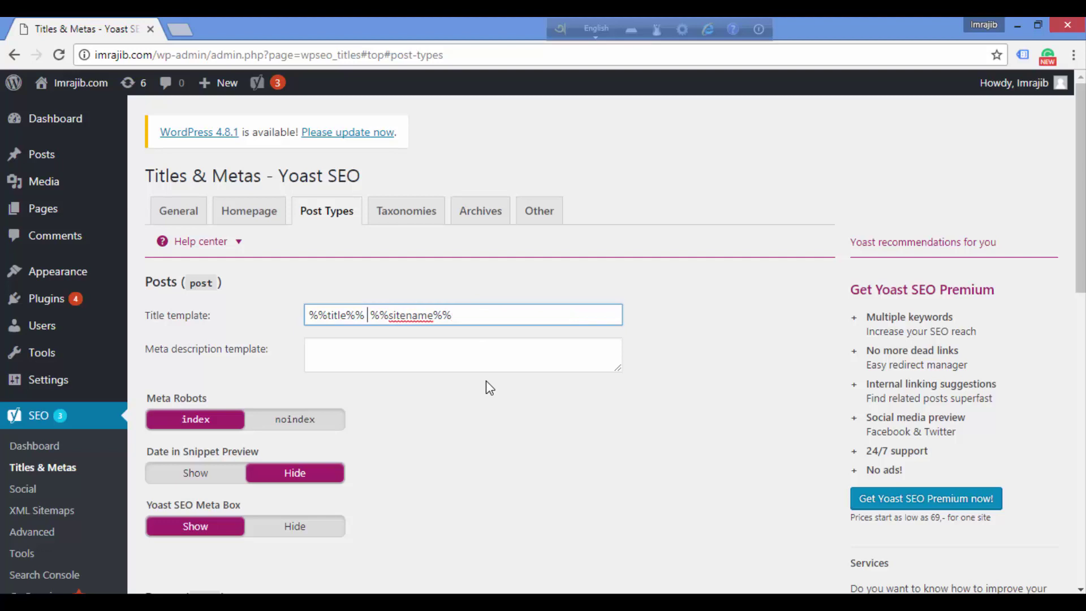
Remove %%sitename%% from the title template for Posts so that only %%title%% is left
key("Delete")
key("shift+Right")
key("shift+Right")
key("shift+Right")
key("shift+Right")
key("shift+Right")
key("shift+Right")
key("shift+Right")
key("shift+Right")
key("shift+Right")
key("shift+Right")
key("shift+Right")
key("shift+Right")
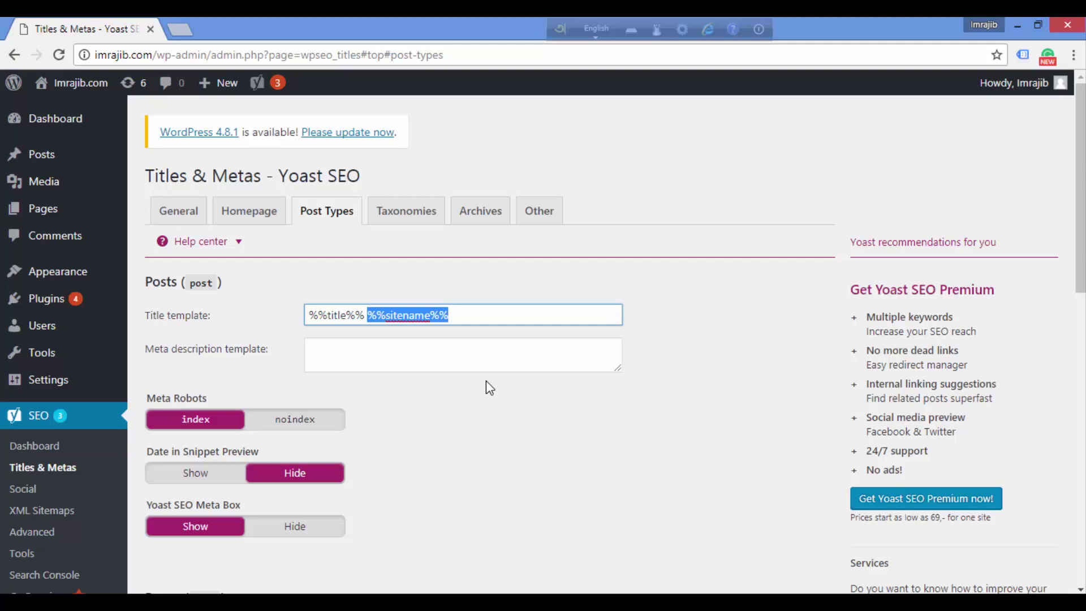
key("BackSpace")
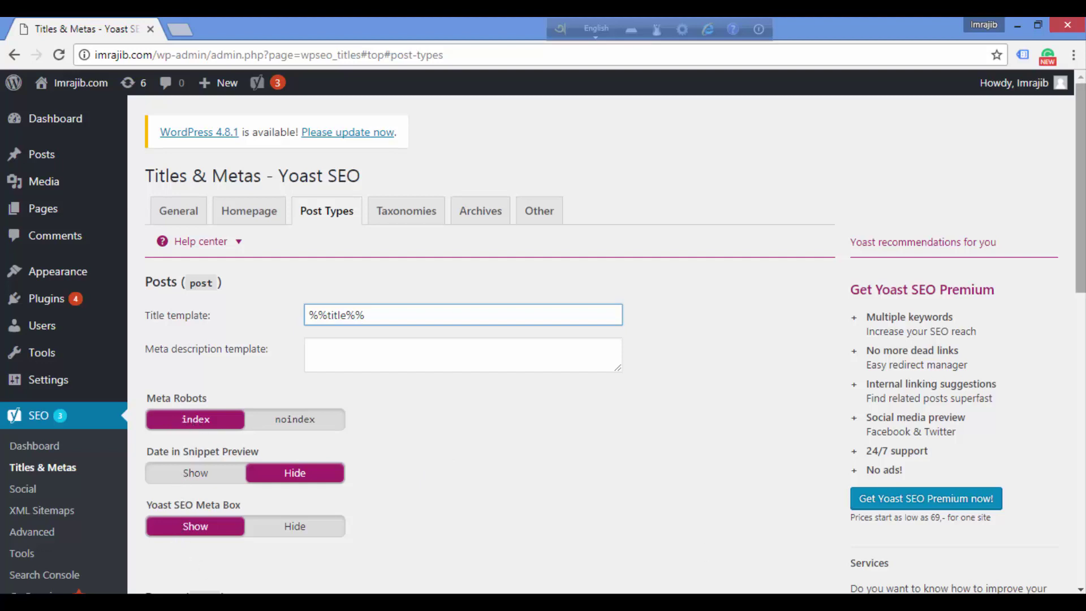
Remove %%page%% and %%sep%% from the title template for Pages, keeping %%title%% and %%sitename%%
scroll(609, 134, "down", 4)
scroll(610, 134, "down", 4)
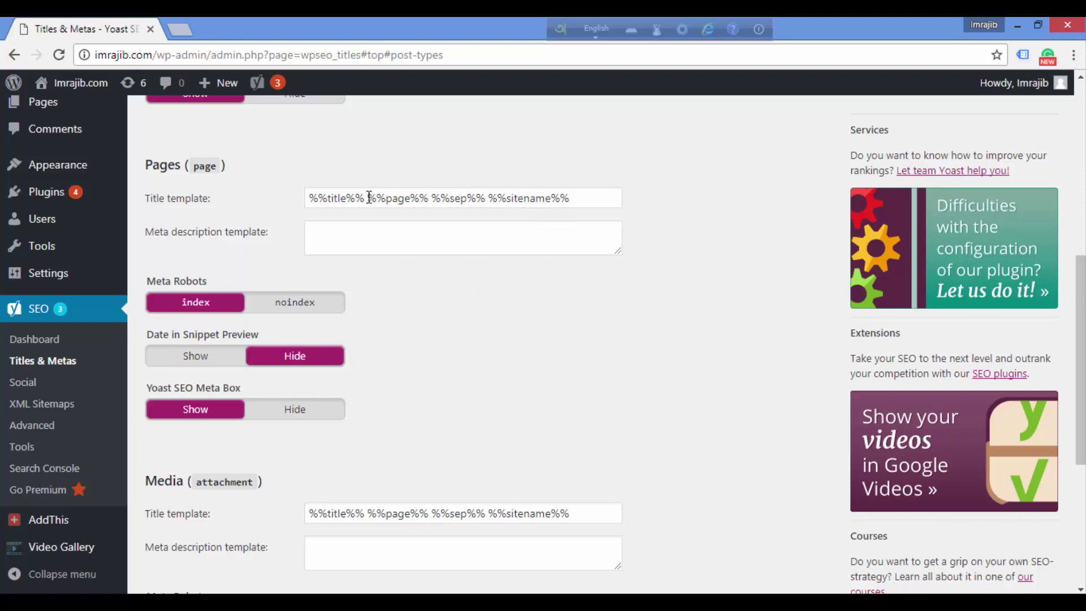
left_click_drag(369, 198, 490, 201)
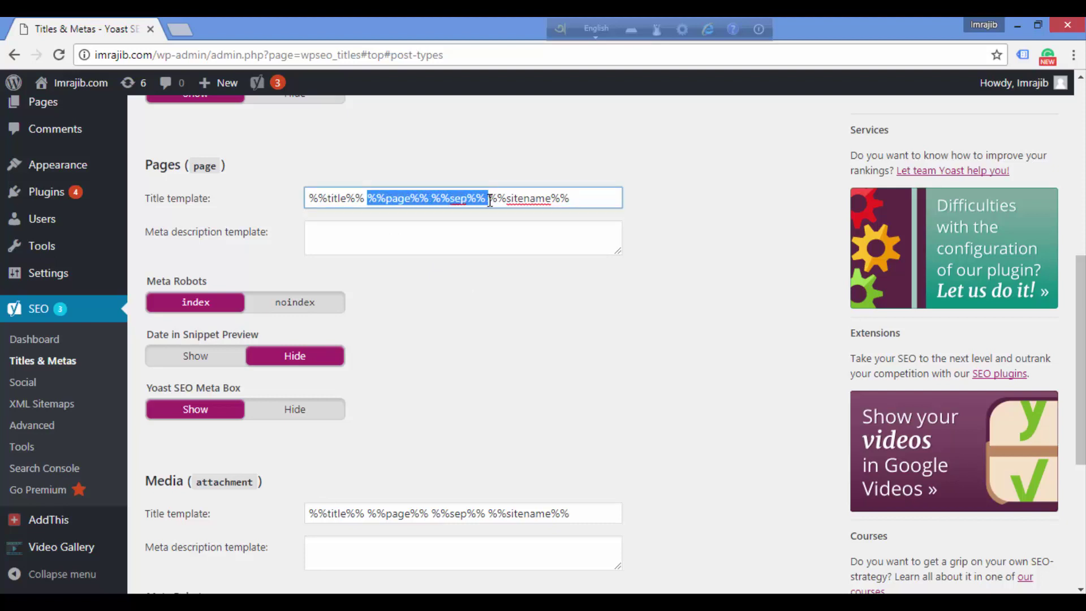
key("BackSpace")
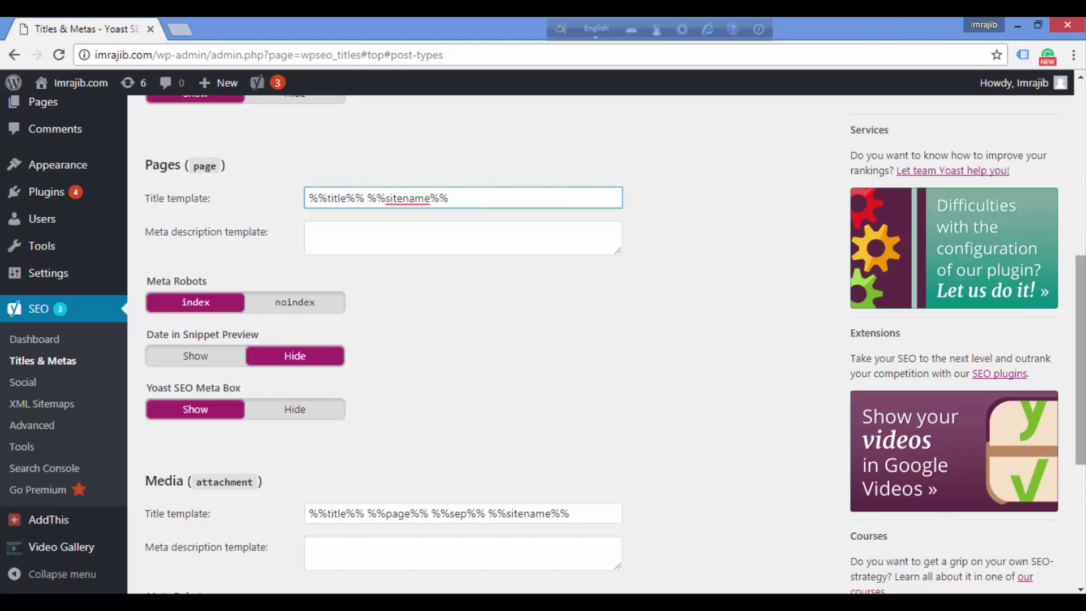
Remove %%page%% and %%sep%% from the title template for Media and save the Post Types settings
left_click_drag(1080, 362, 1081, 481)
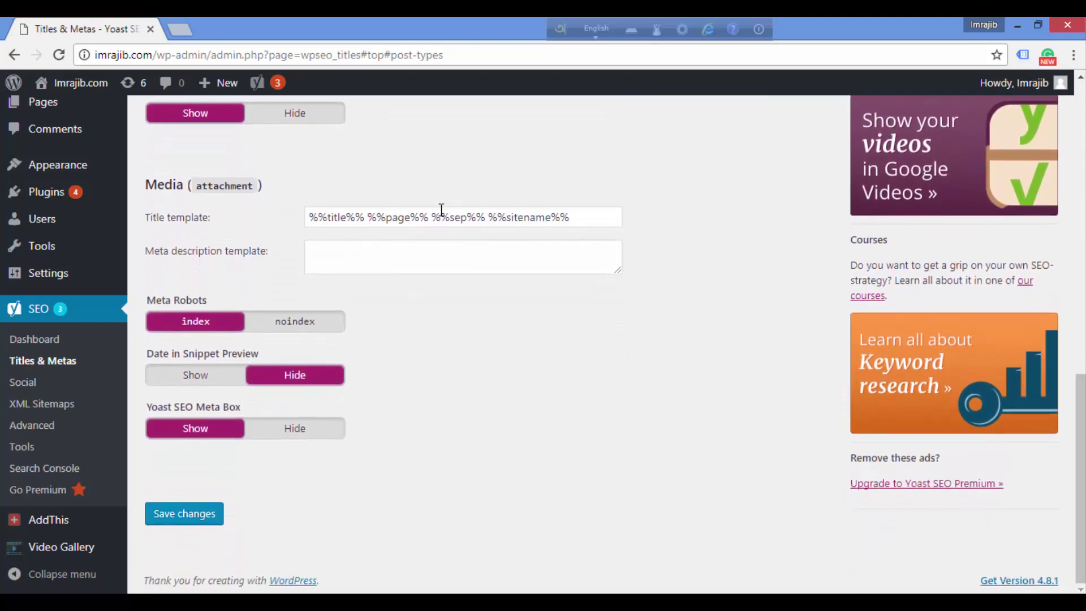
left_click(369, 220)
left_click_drag(370, 219, 490, 241)
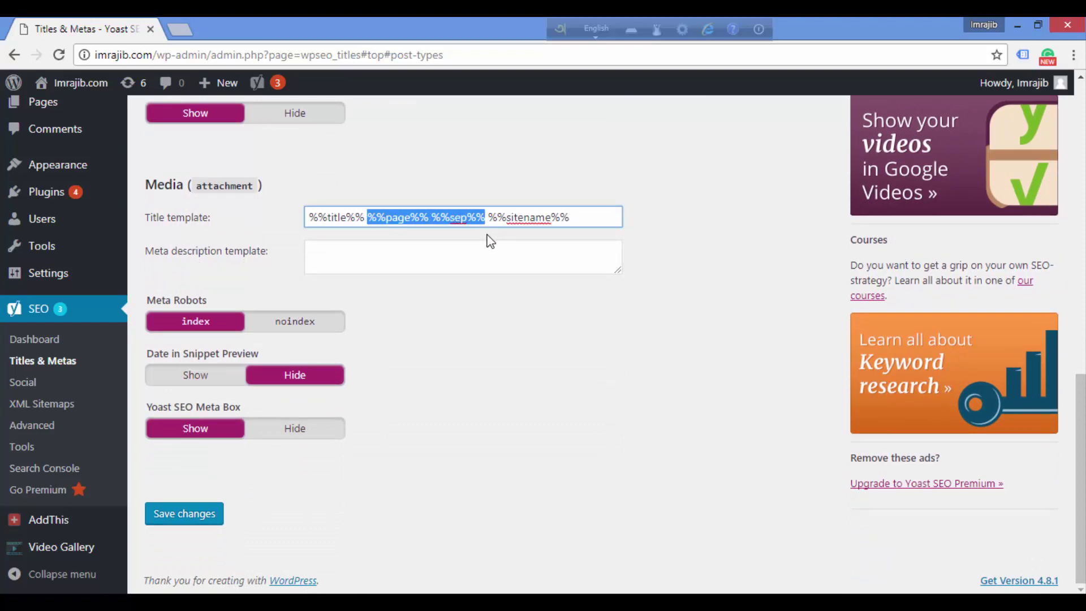
key("BackSpace")
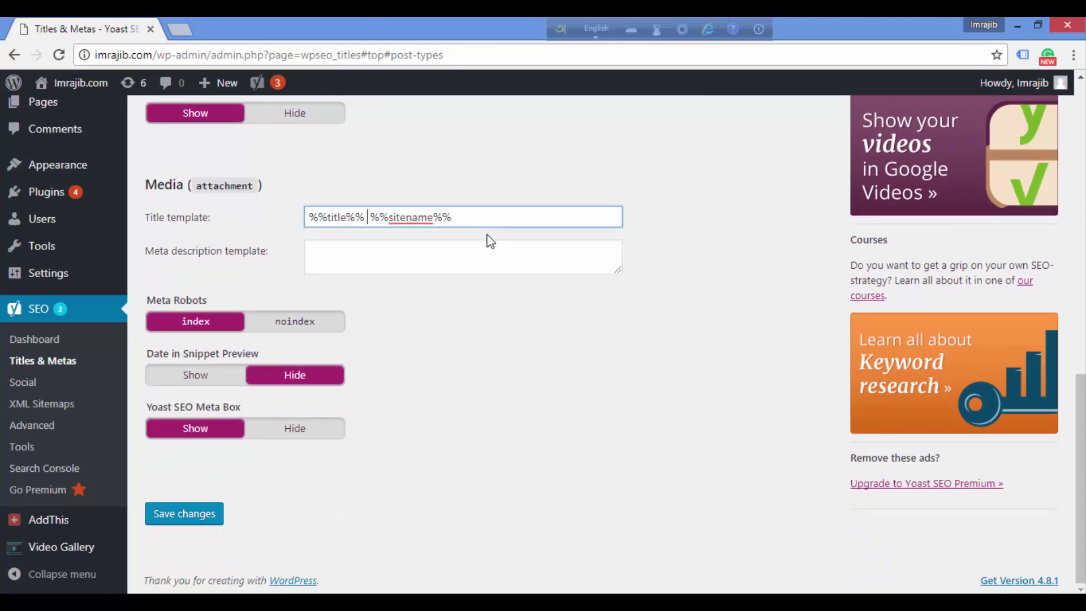
key("BackSpace")
left_click(190, 522)
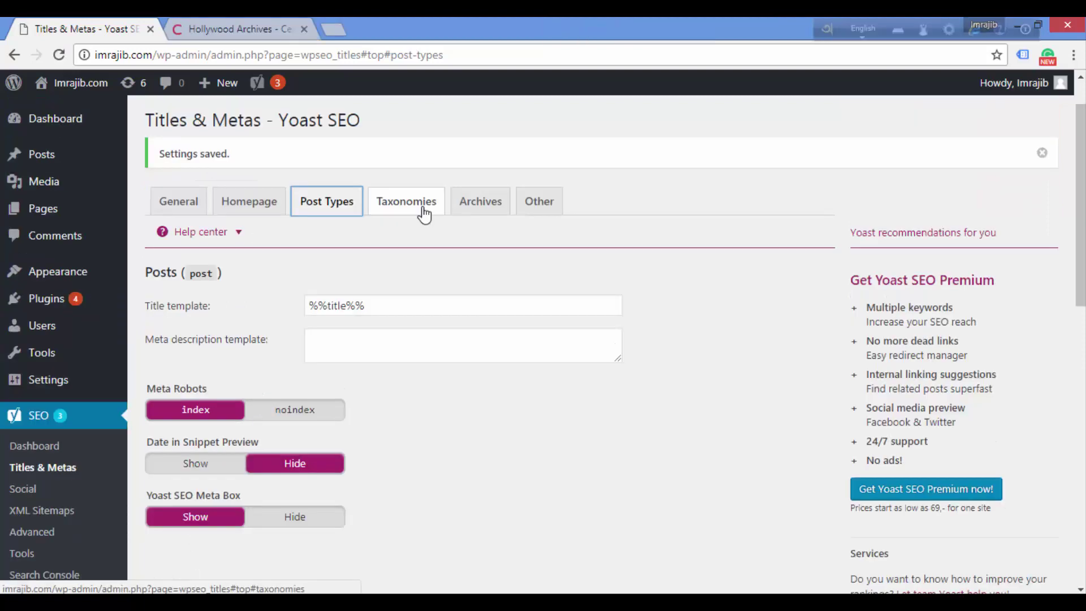
In the Taxonomies settings, set Meta Robots for Categories to noindex and hide their Yoast SEO Meta Box
left_click(420, 210)
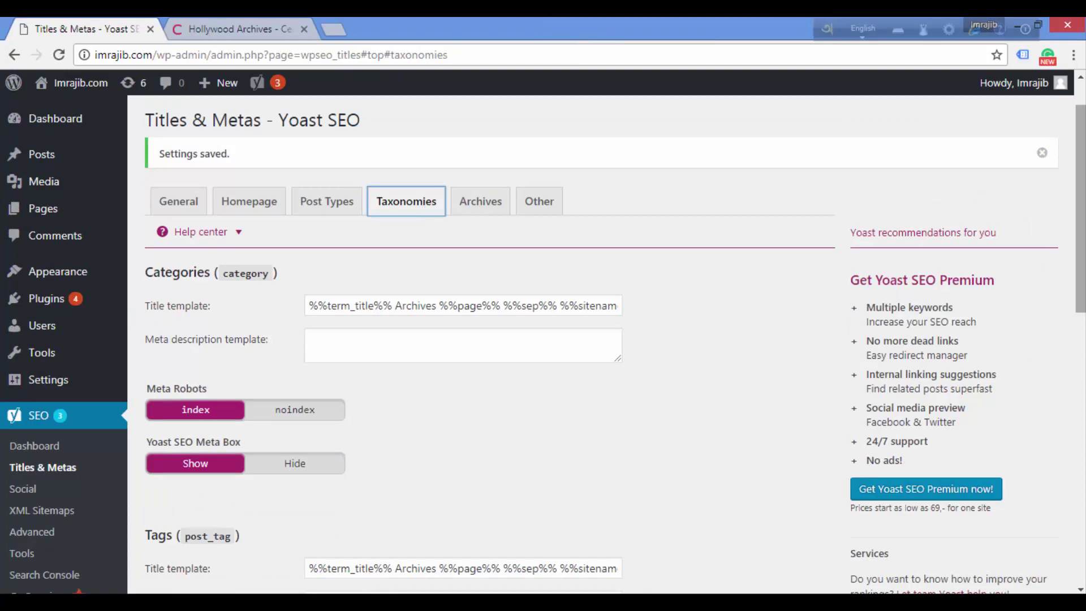
mouse_move(1080, 277)
left_mouse_down()
mouse_move(1082, 494)
mouse_move(1080, 284)
left_mouse_up()
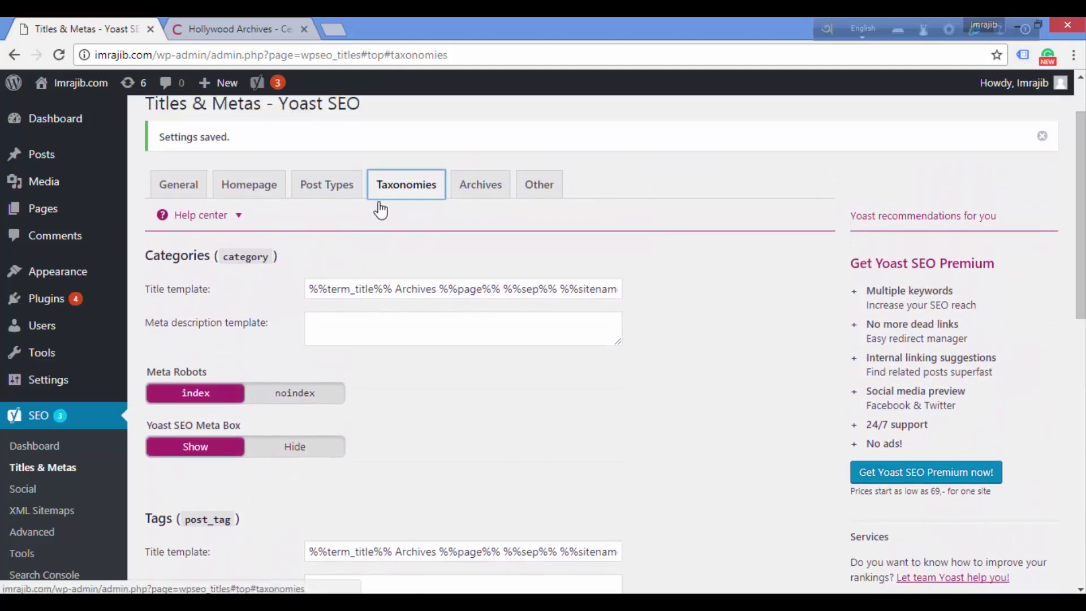
left_click(311, 398)
left_click(316, 457)
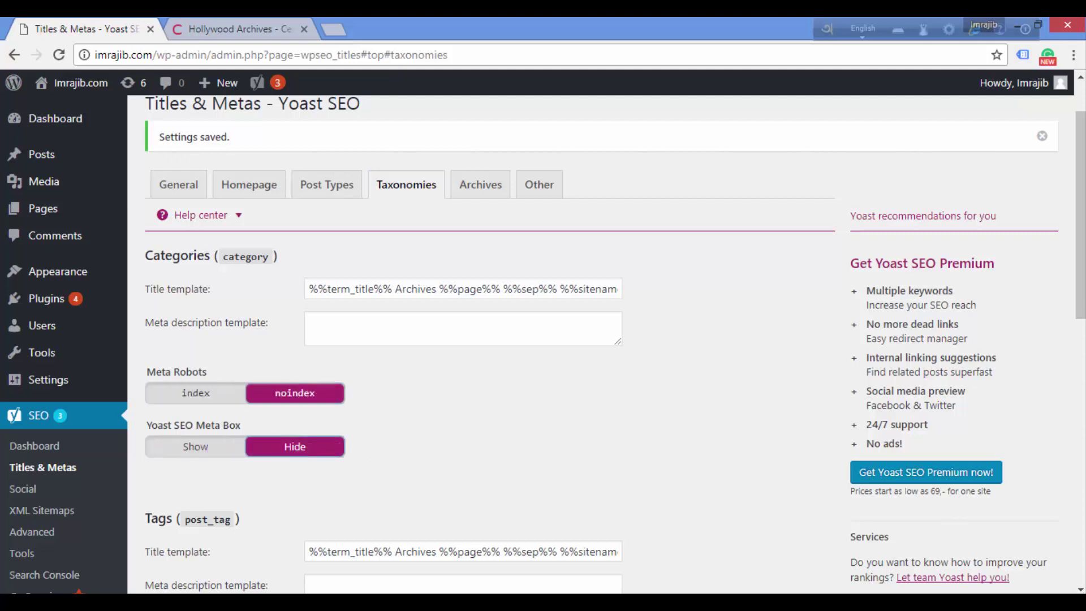
Set Meta Robots for Tags to noindex and hide the Yoast SEO Meta Box for Tags
left_click_drag(1080, 295, 1080, 393)
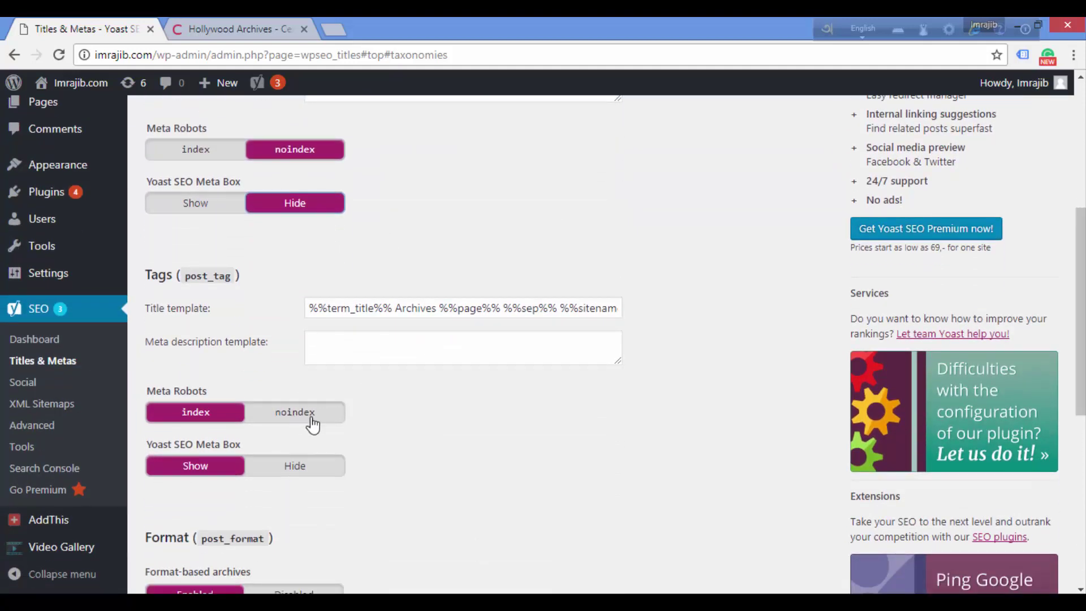
left_click(310, 413)
left_click(313, 475)
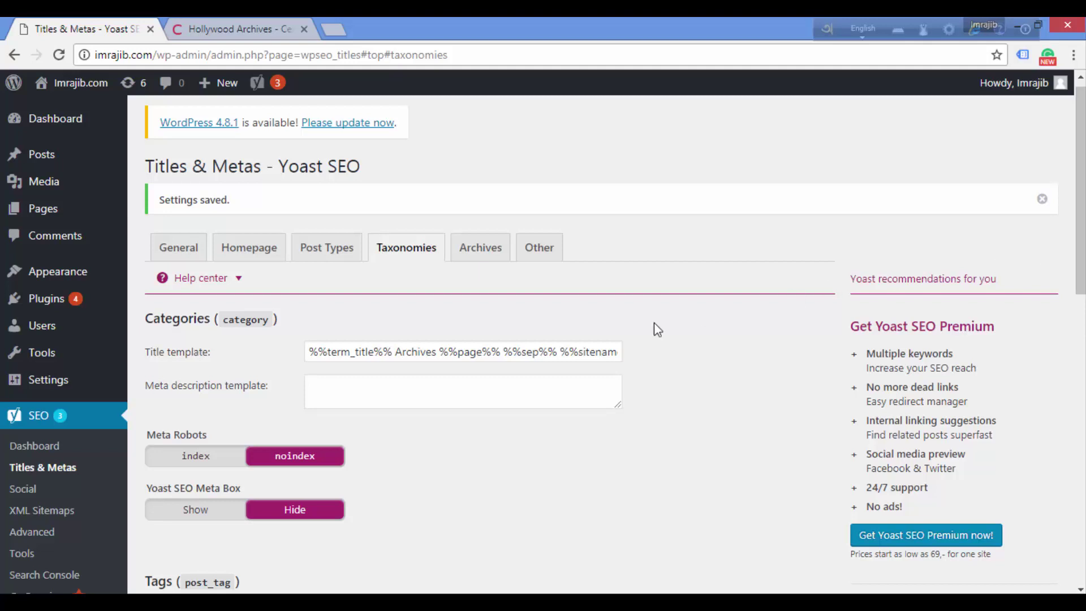
Highlight the Categories title template and compare it with the Hollywood category archive page open in the browser
left_click_drag(621, 357, 316, 358)
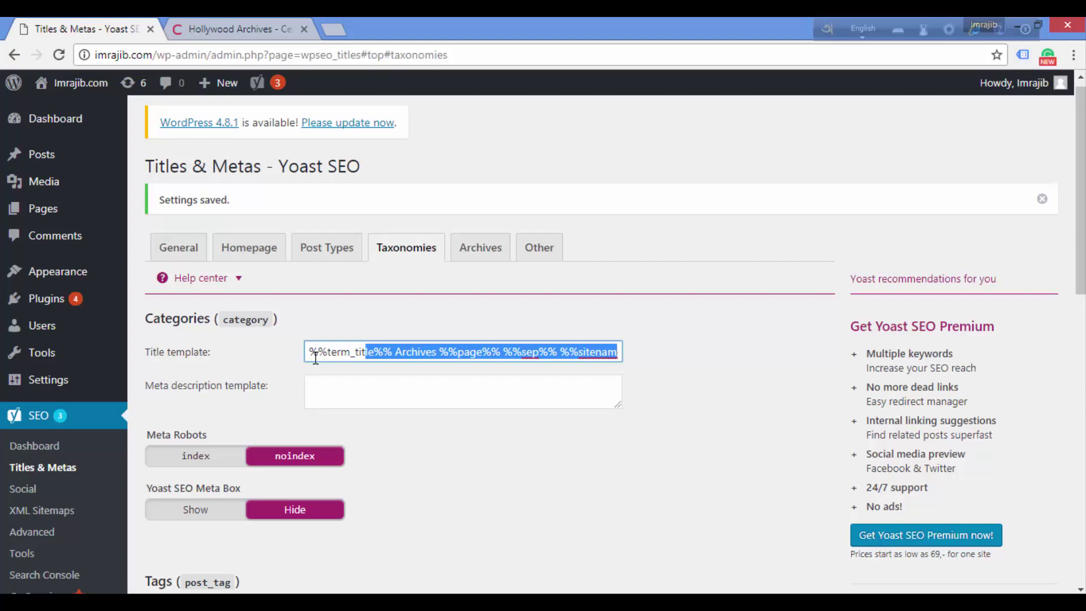
left_click(249, 28)
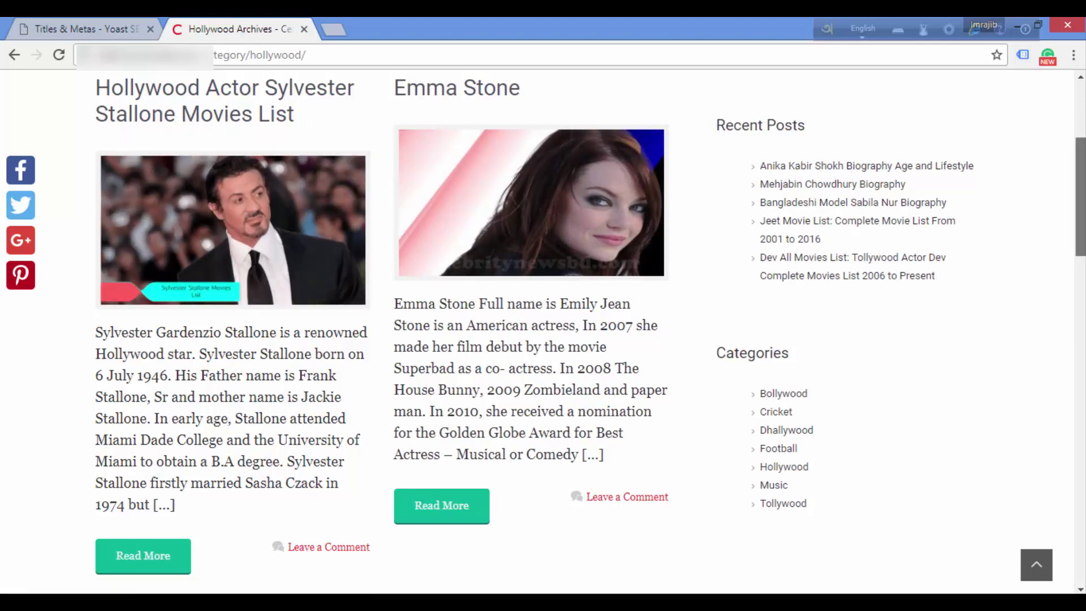
left_click_drag(1080, 196, 1080, 203)
left_click_drag(1080, 244, 1080, 274)
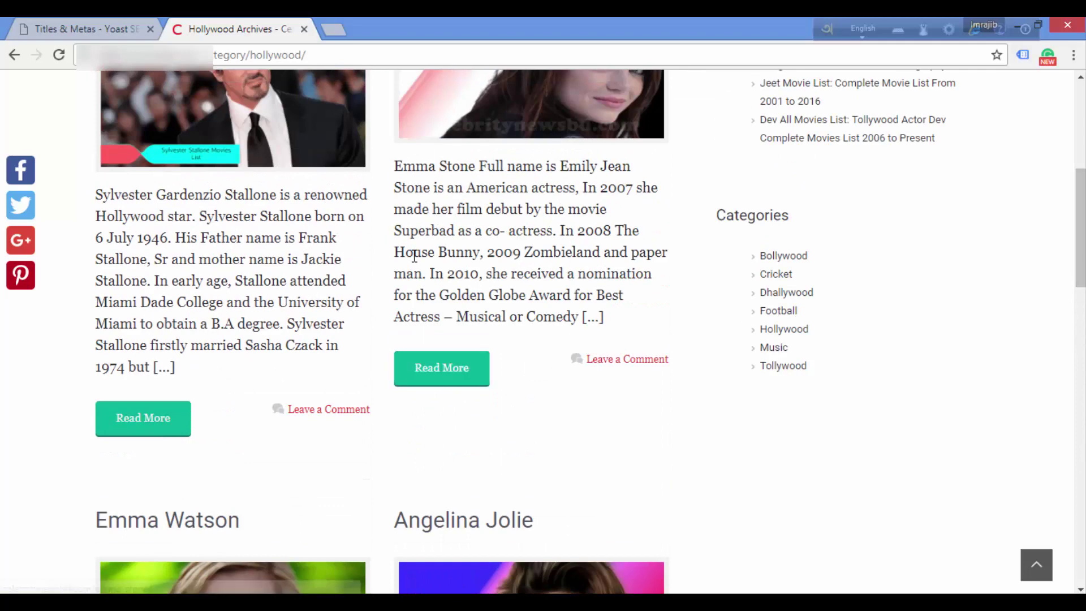
left_click(90, 25)
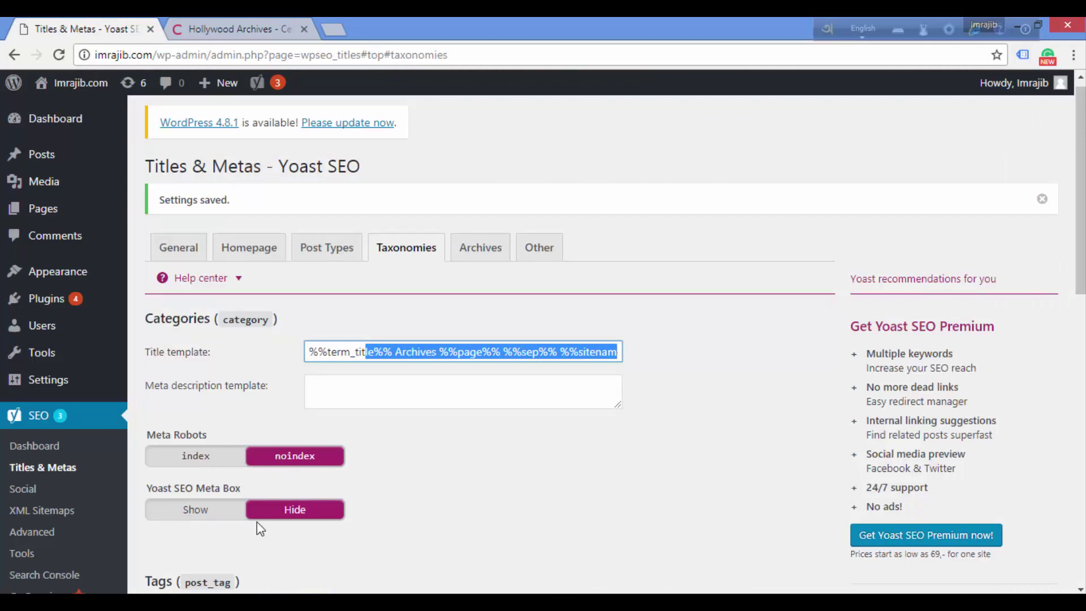
Review the Tags and Format settings of the taxonomies
scroll(1049, 330, "down", 8)
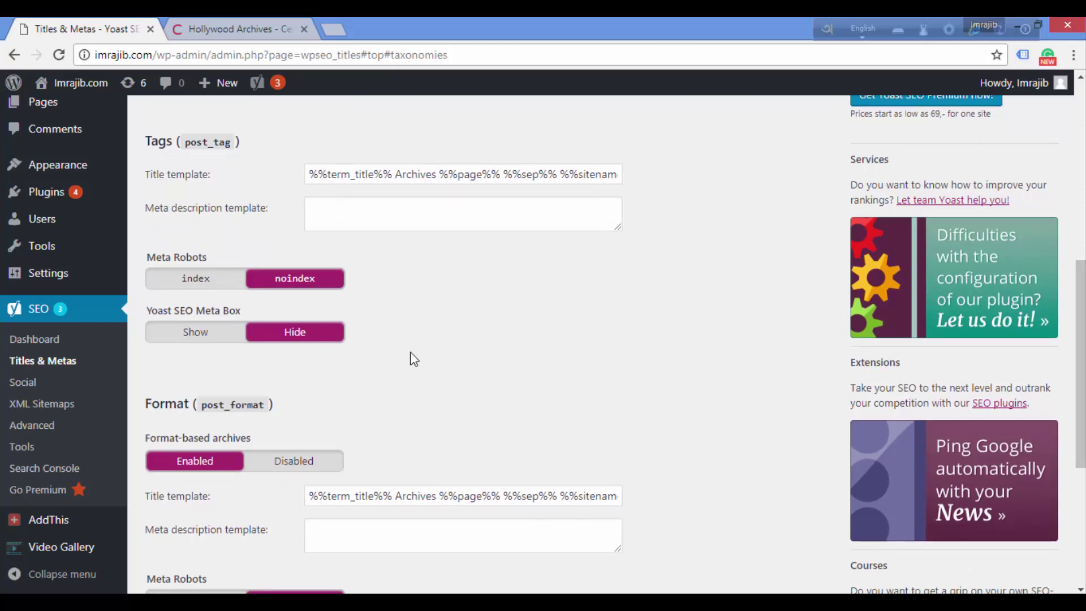
scroll(436, 290, "down", 3)
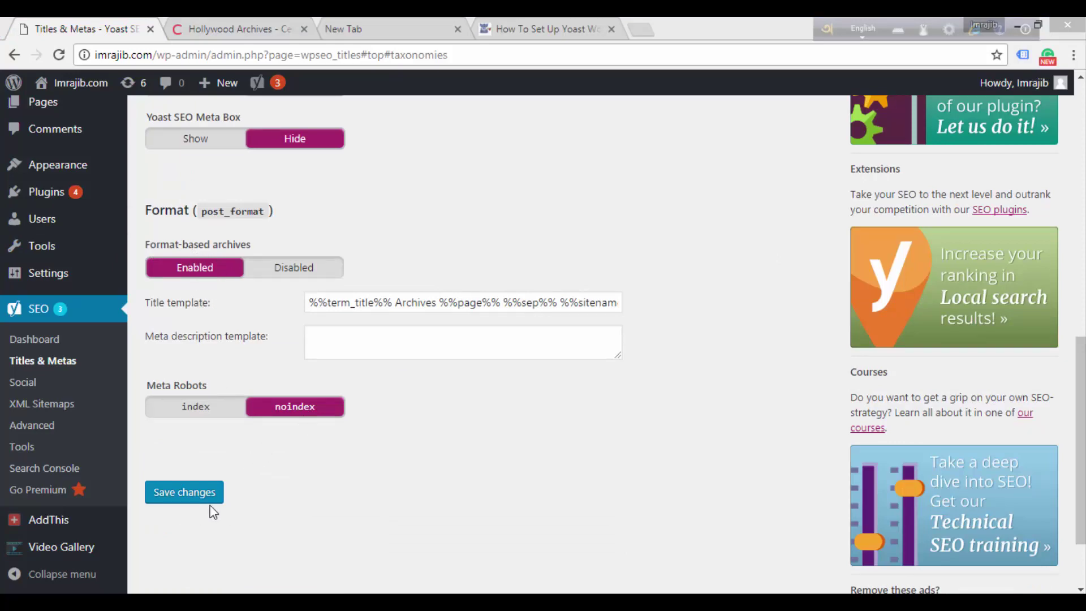
left_click_drag(1080, 440, 1080, 192)
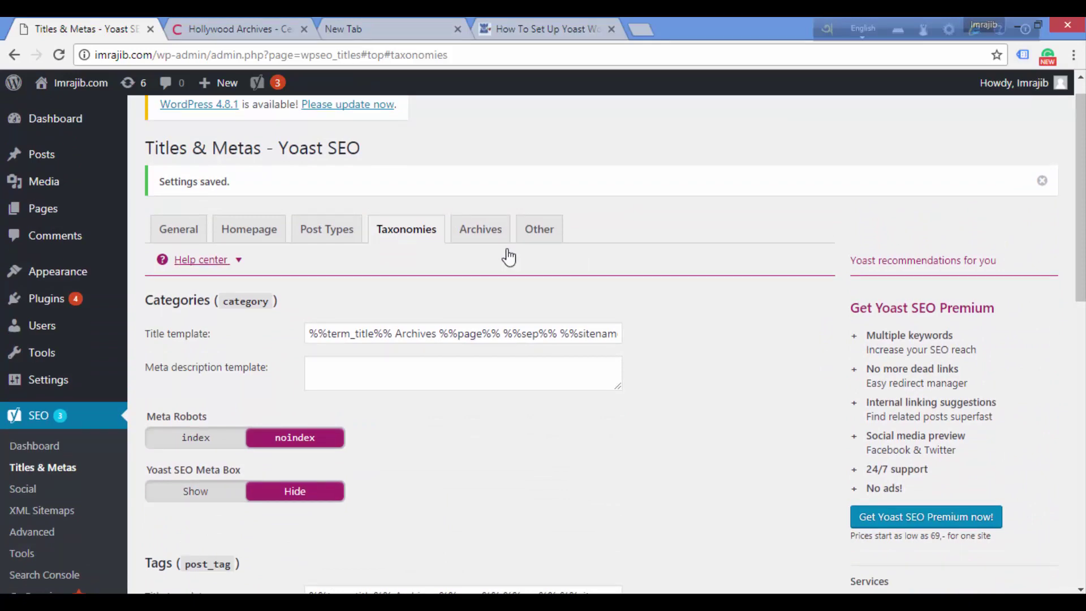
Examine the Archives settings for authors, dates and special pages, and the sitewide meta settings under Other
left_click(490, 232)
scroll(508, 328, "down", 8)
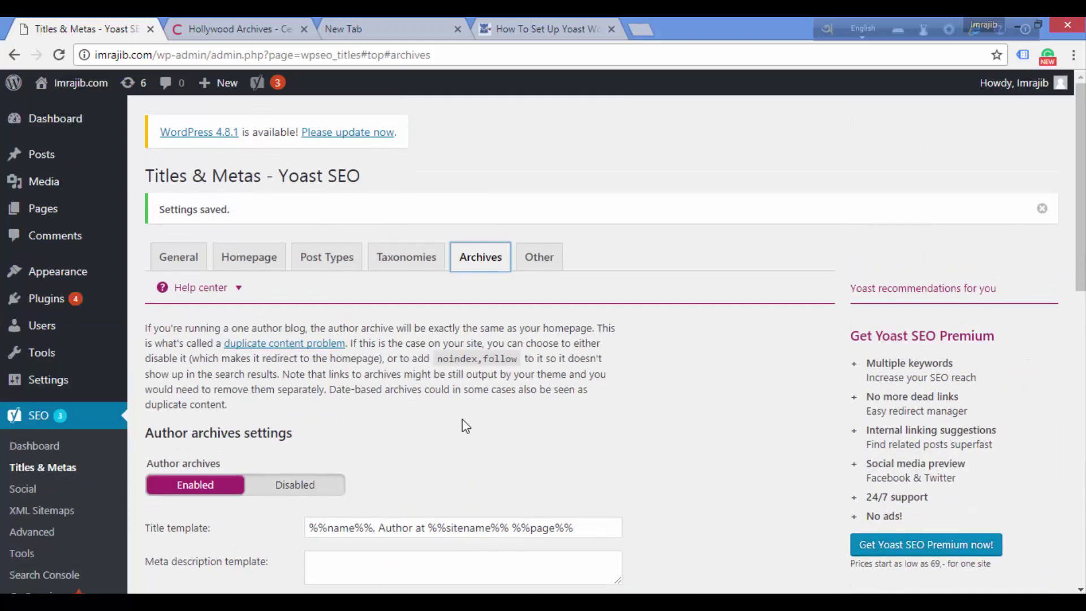
scroll(434, 421, "down", 8)
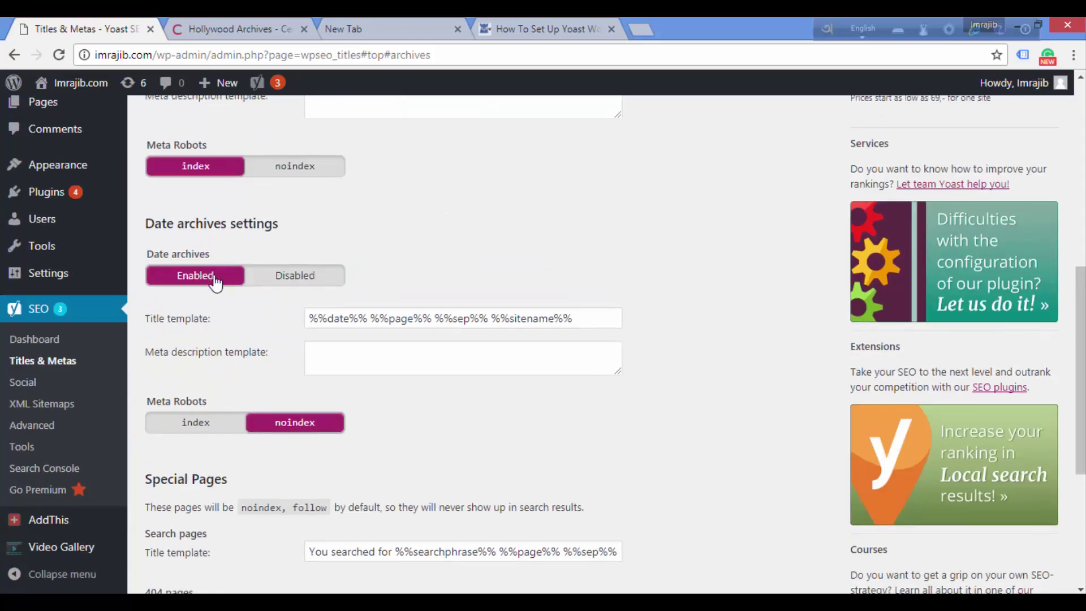
scroll(214, 290, "down", 5)
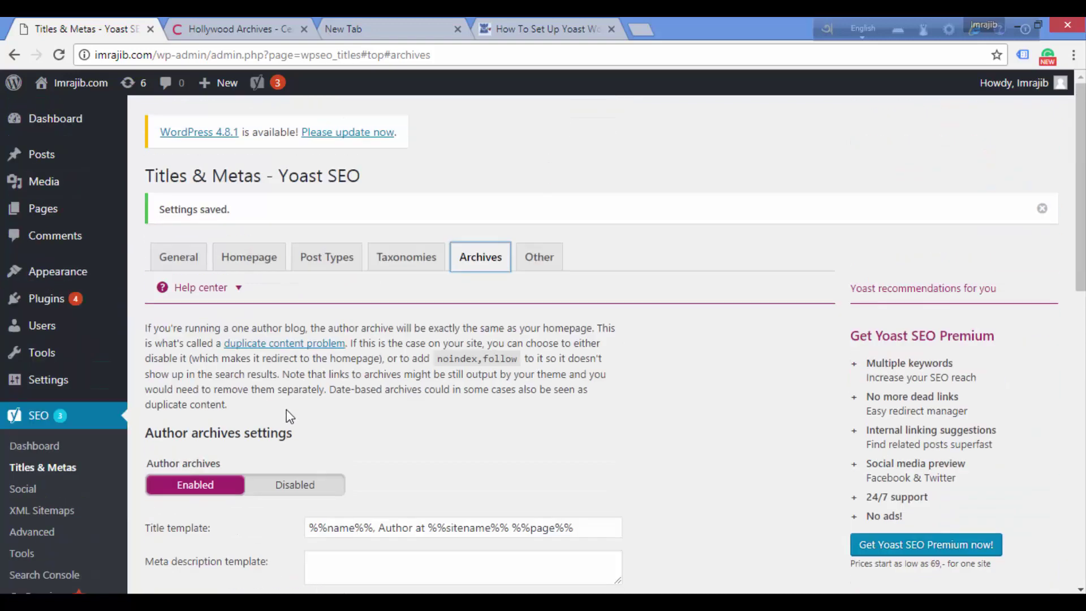
left_click(542, 272)
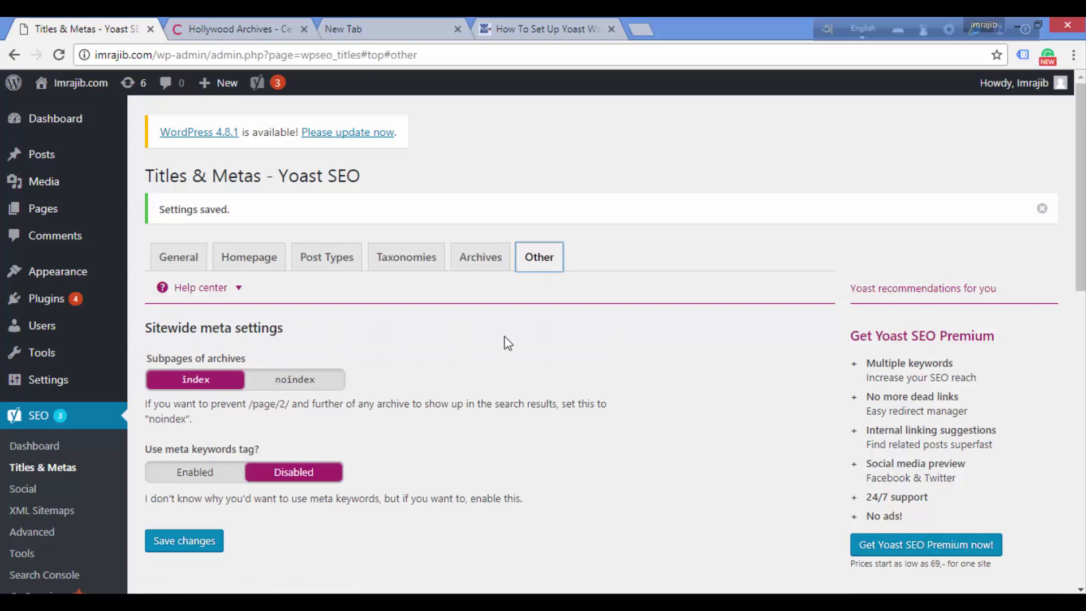
scroll(504, 341, "down", 8)
scroll(504, 342, "up", 8)
Review the social profile fields in Yoast SEO's Social settings and place the cursor in Facebook Page URL
left_click(19, 494)
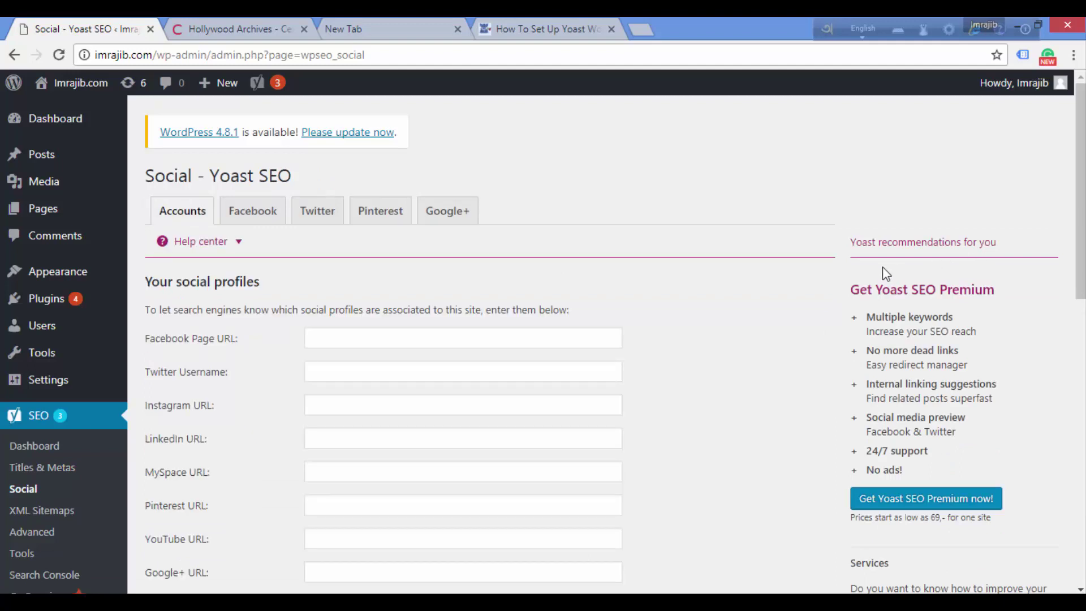
left_click_drag(1080, 192, 1080, 253)
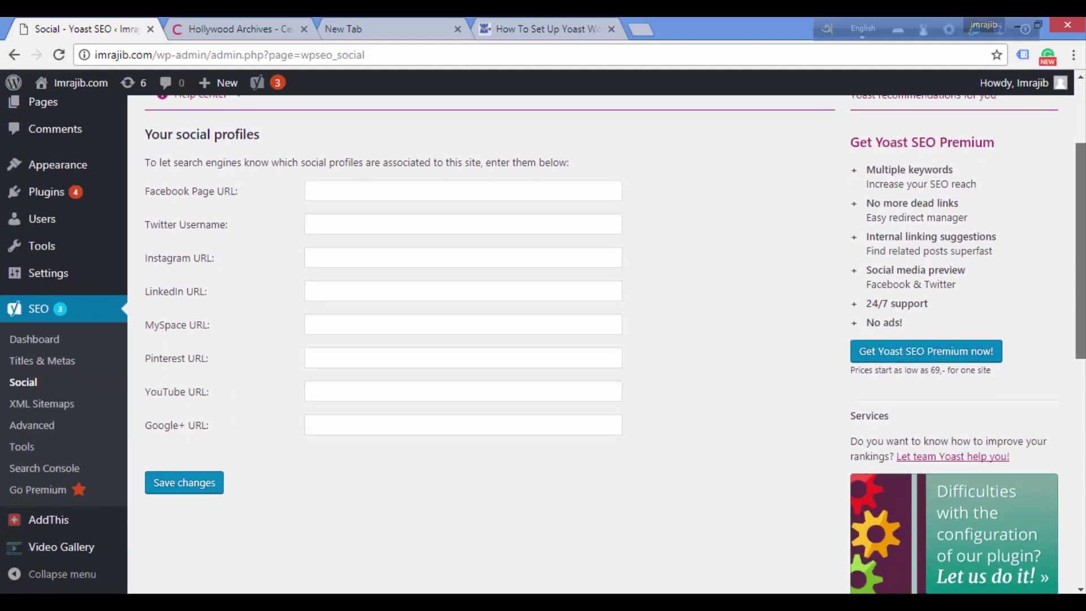
left_click_drag(1080, 253, 1080, 253)
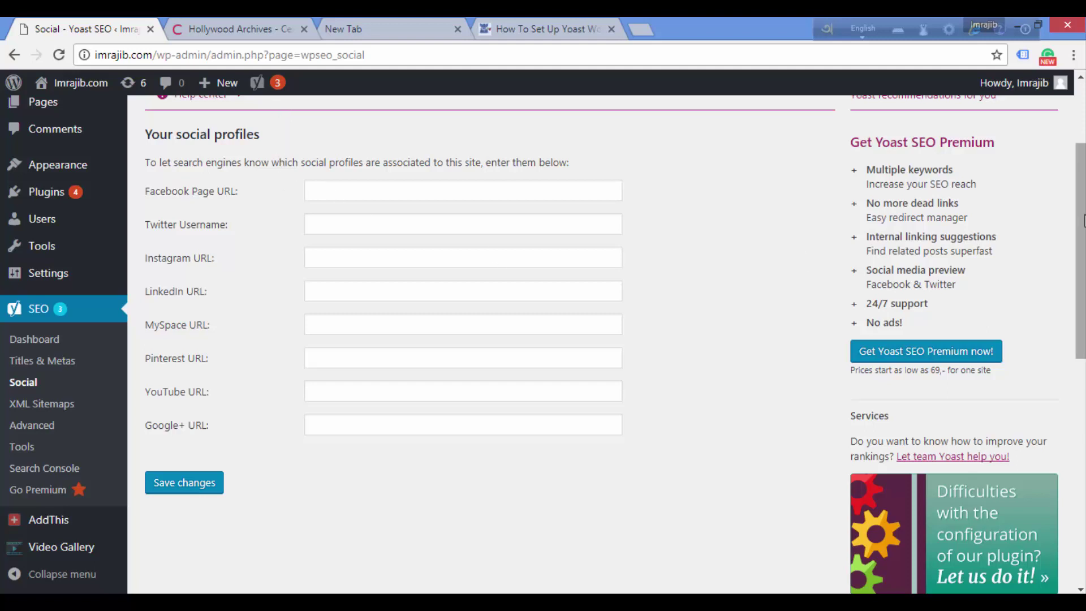
left_click_drag(1083, 222, 1083, 206)
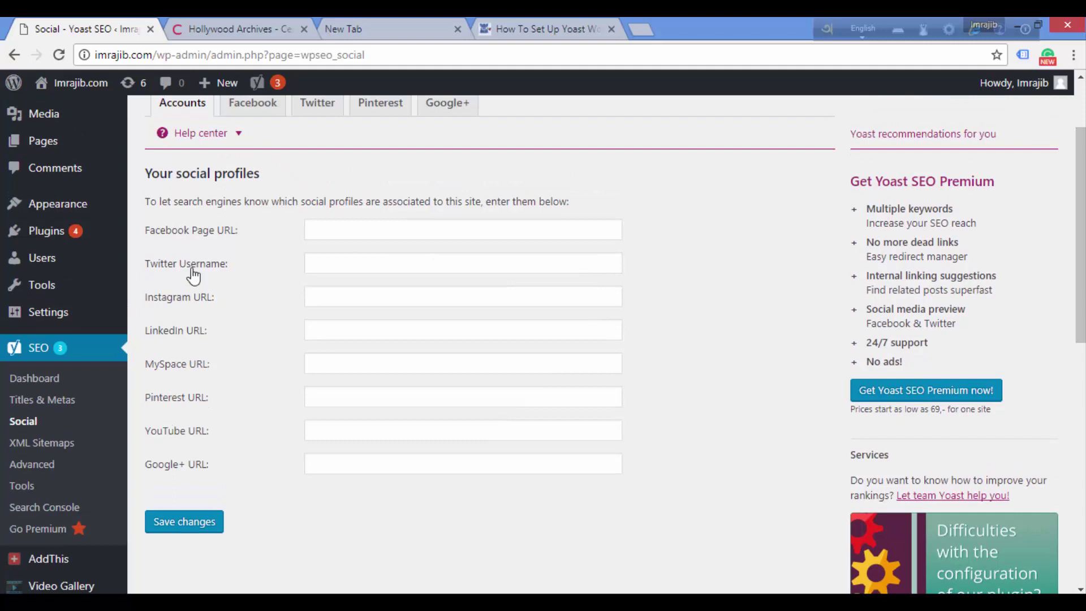
left_click(324, 227)
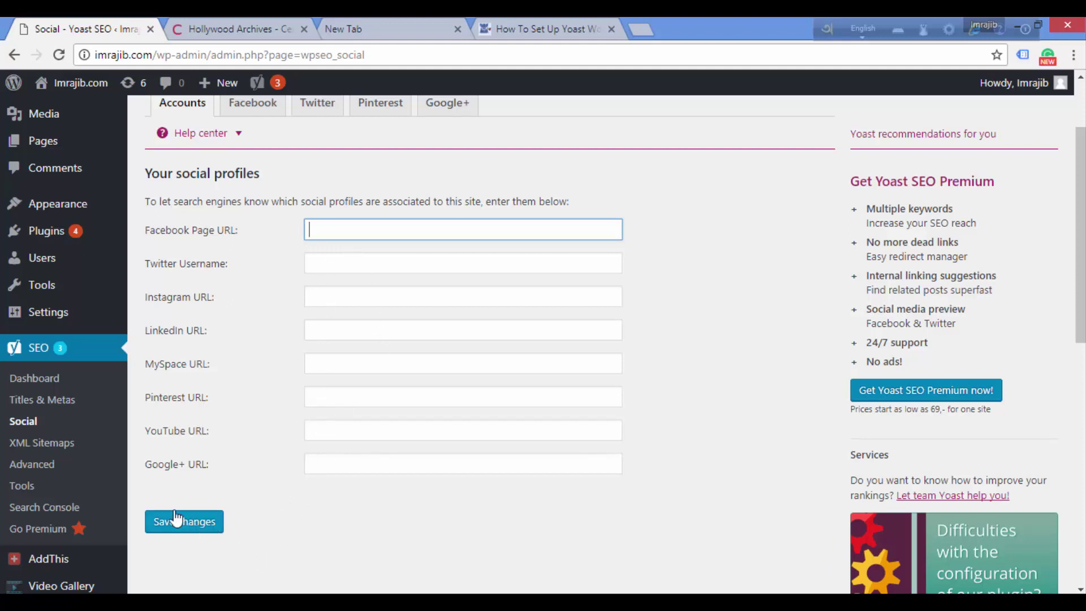
Review the general XML Sitemaps settings and open Yoast SEO's Advanced settings
left_click(38, 445)
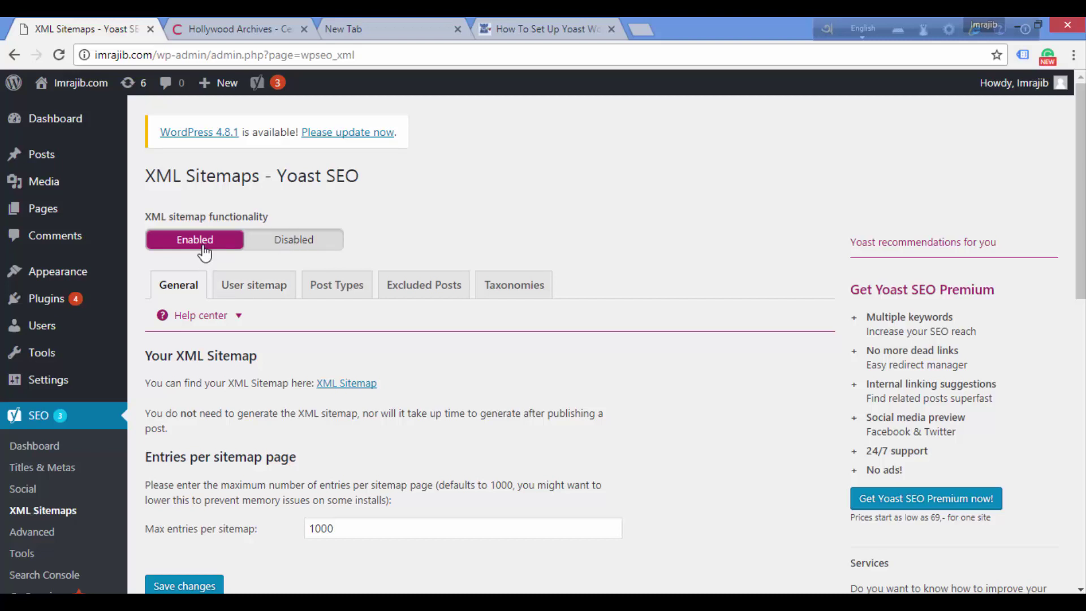
scroll(197, 481, "down", 8)
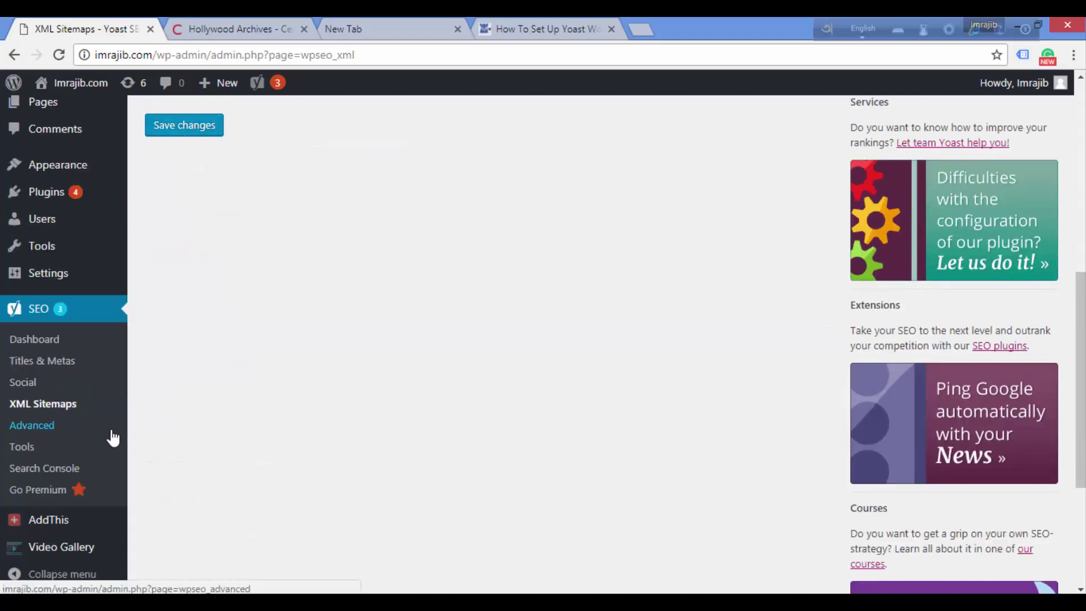
left_click(34, 433)
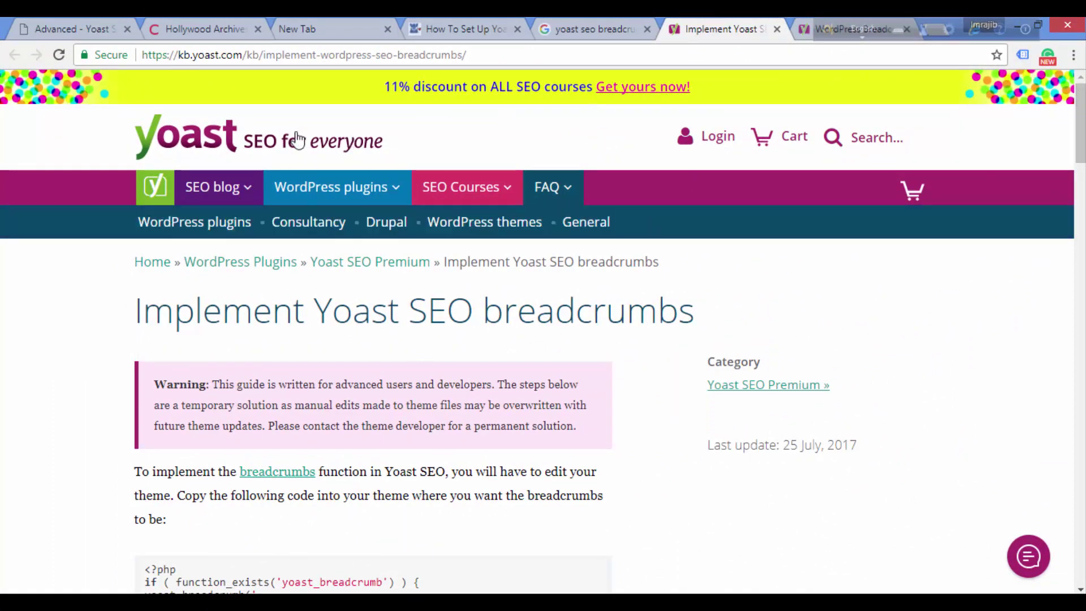
Examine the breadcrumb trail on Yoast's Implement Yoast SEO breadcrumbs article, highlighting its last entry
left_click(141, 263)
left_click_drag(657, 261, 445, 263)
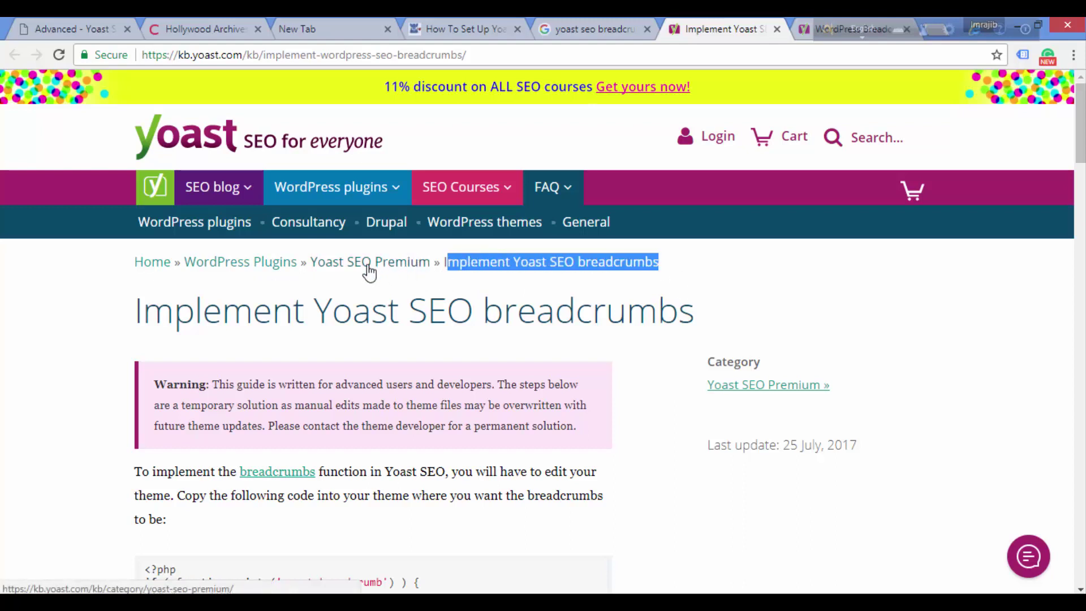
left_click(442, 274)
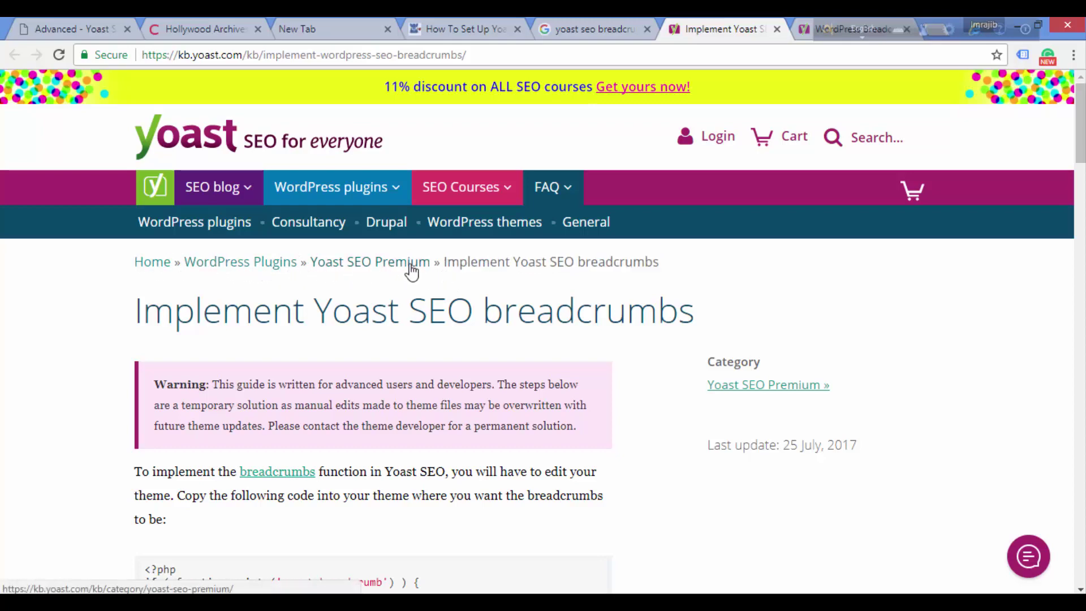
Examine the breadcrumb path of the yoast.com result in the Google search results and the full trail on the Implement Yoast SEO breadcrumbs article
left_click(606, 23)
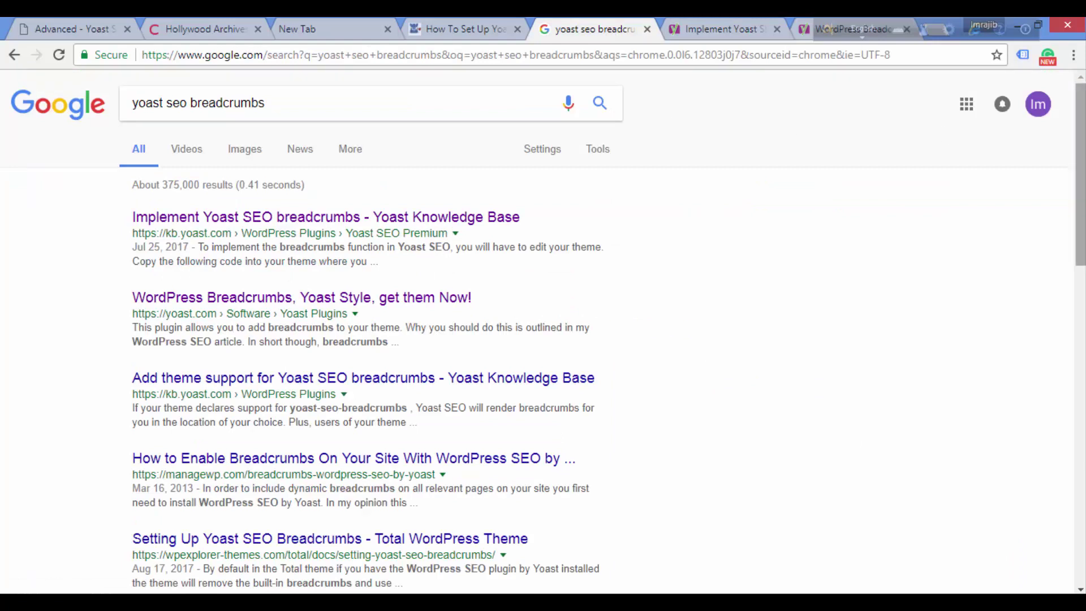
scroll(210, 190, "down", 2)
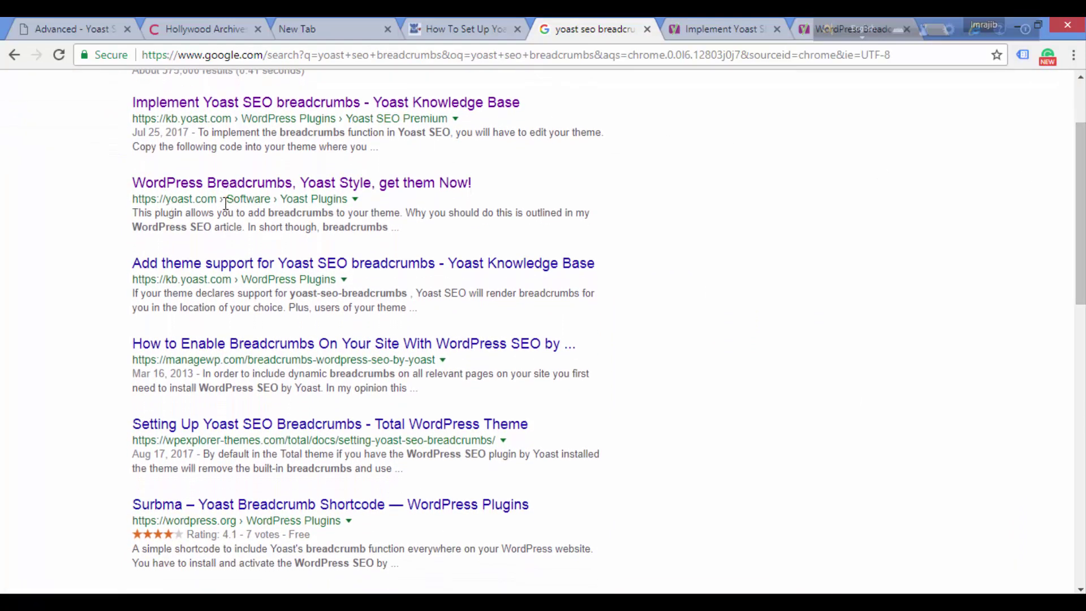
left_click_drag(216, 199, 335, 199)
double_click(249, 199)
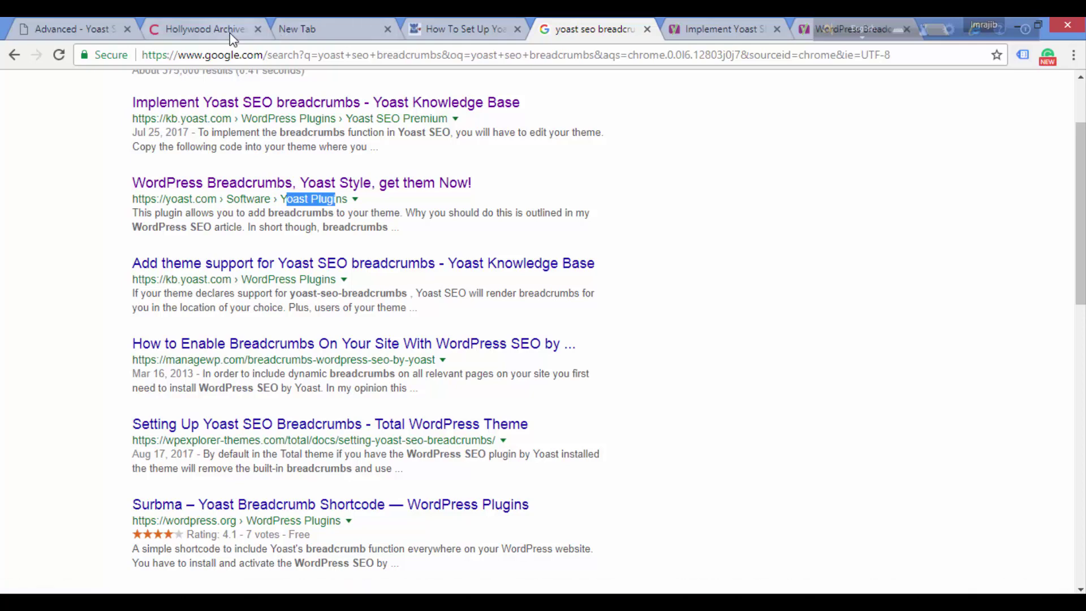
left_click(715, 35)
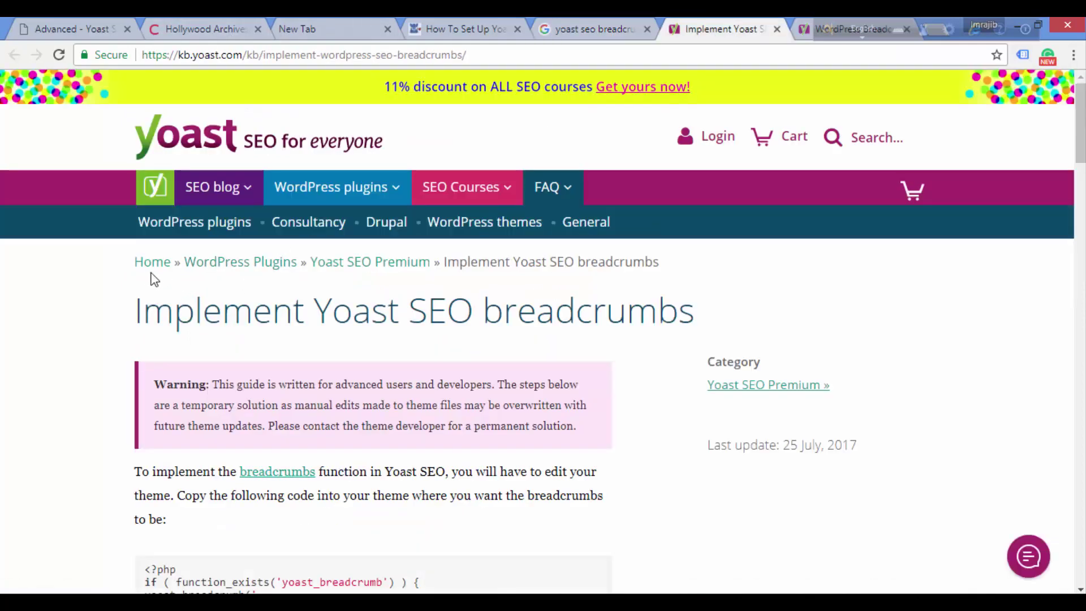
left_click_drag(121, 272, 668, 261)
left_click(679, 273)
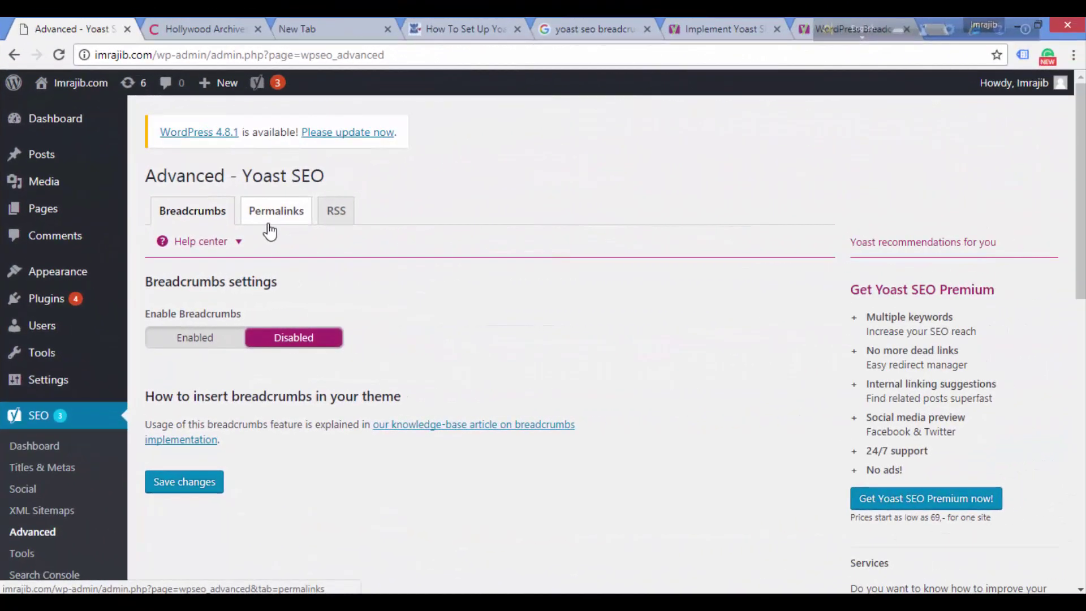
Review the Permalinks settings in Yoast SEO's Advanced section, including the URL changes and permalink clean-up options
left_click(269, 221)
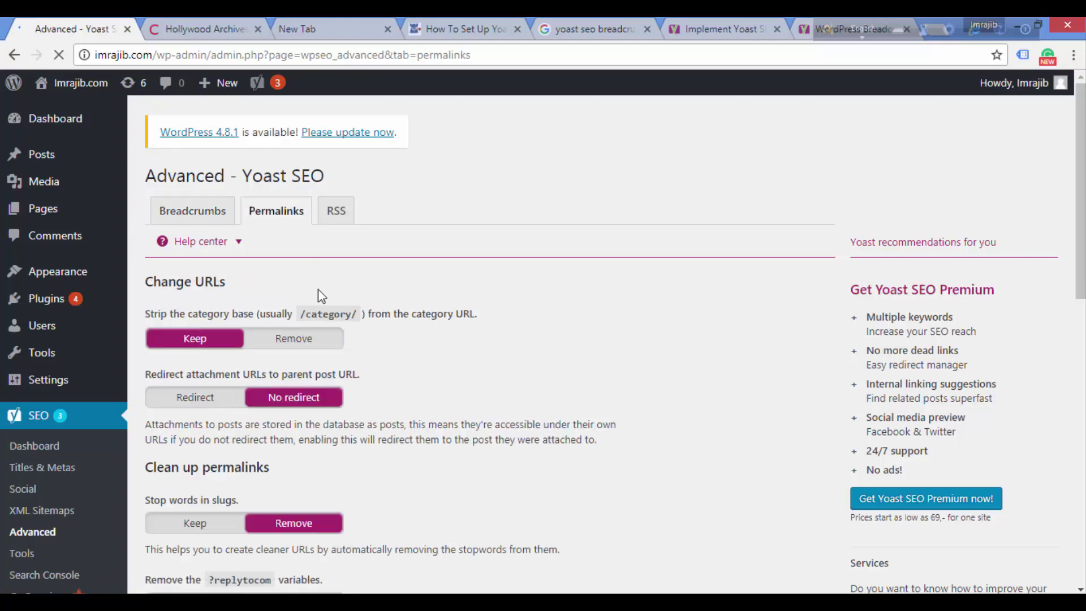
scroll(521, 309, "down", 8)
scroll(521, 309, "up", 7)
scroll(521, 308, "up", 1)
Open the File editor from Yoast SEO's Tools and review its robots.txt and .htaccess sections
left_click(25, 556)
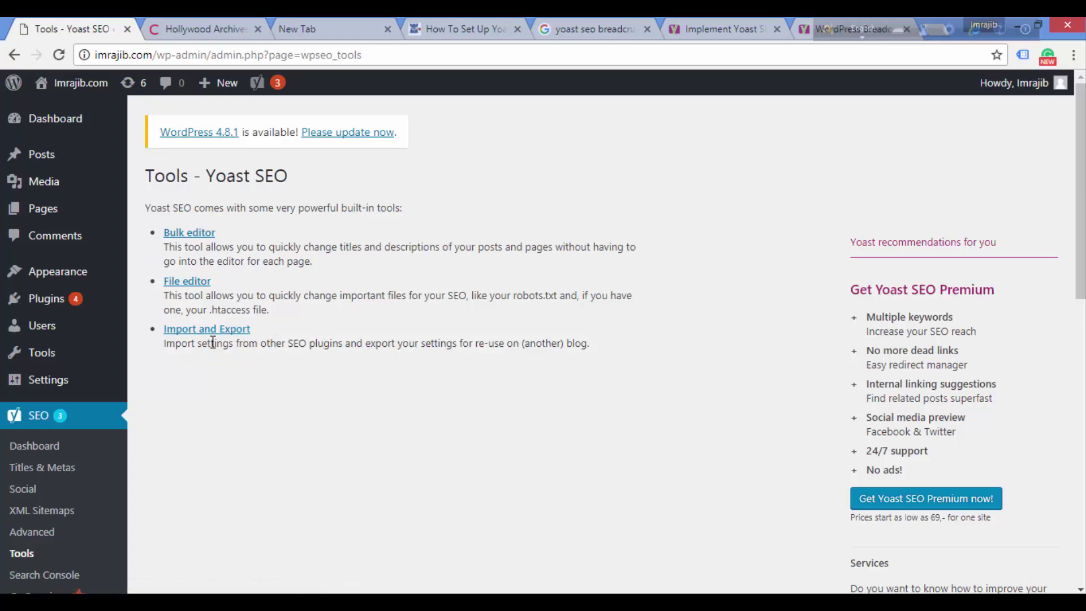
left_click(192, 287)
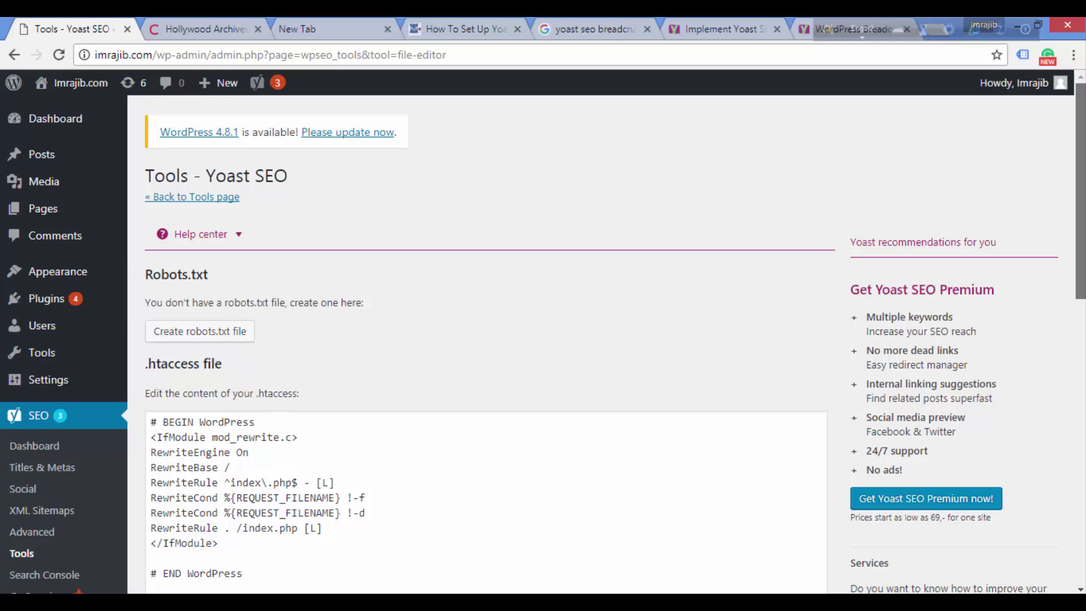
scroll(543, 338, "down", 3)
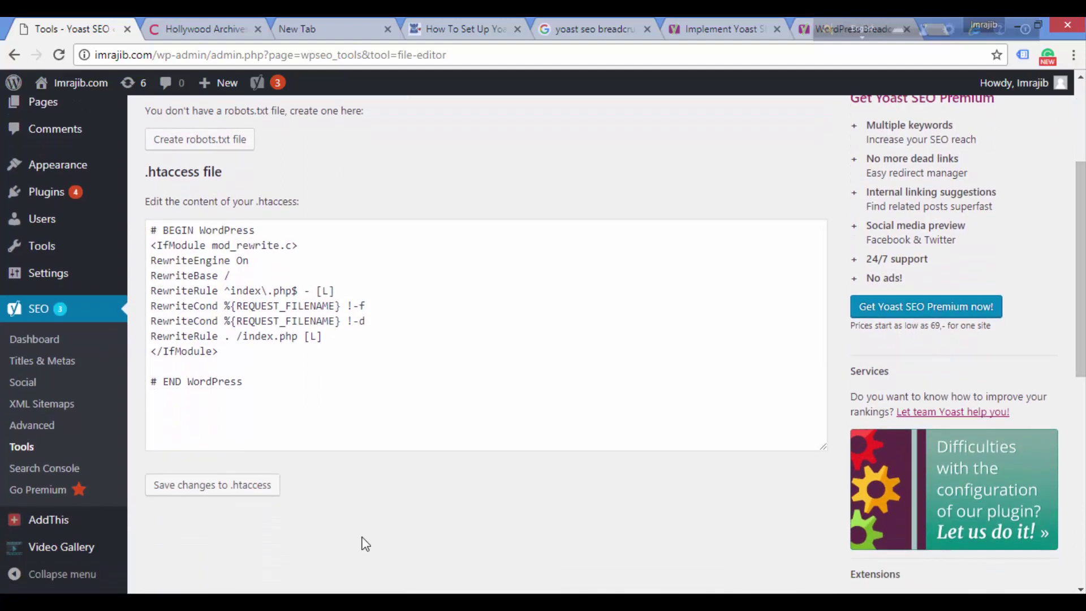
Review Yoast SEO's Search Console settings for connecting the site with a Google Authorization Code
left_click(50, 478)
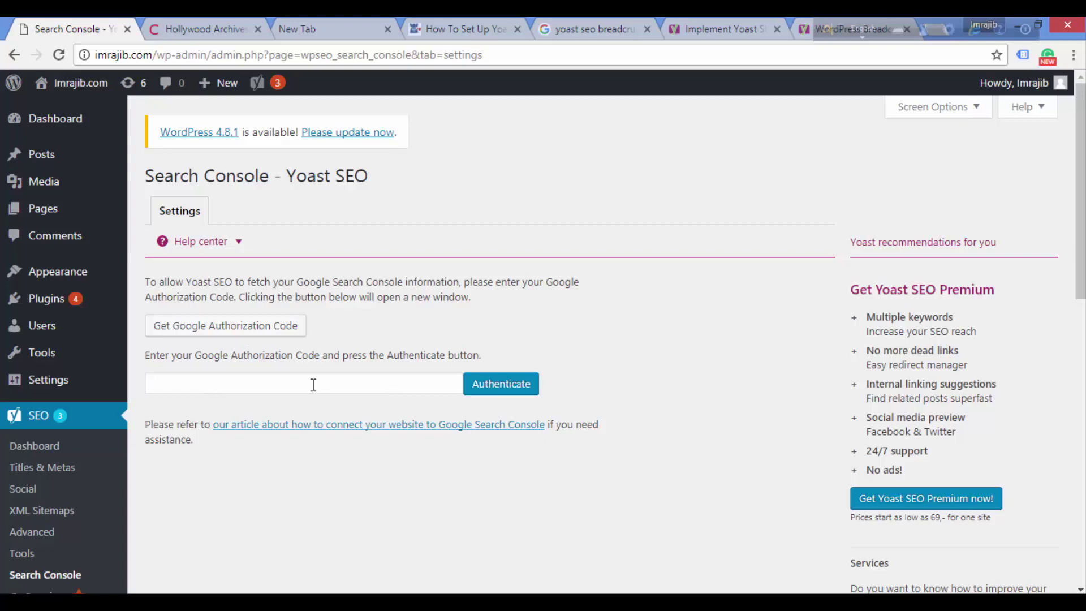
scroll(173, 481, "down", 2)
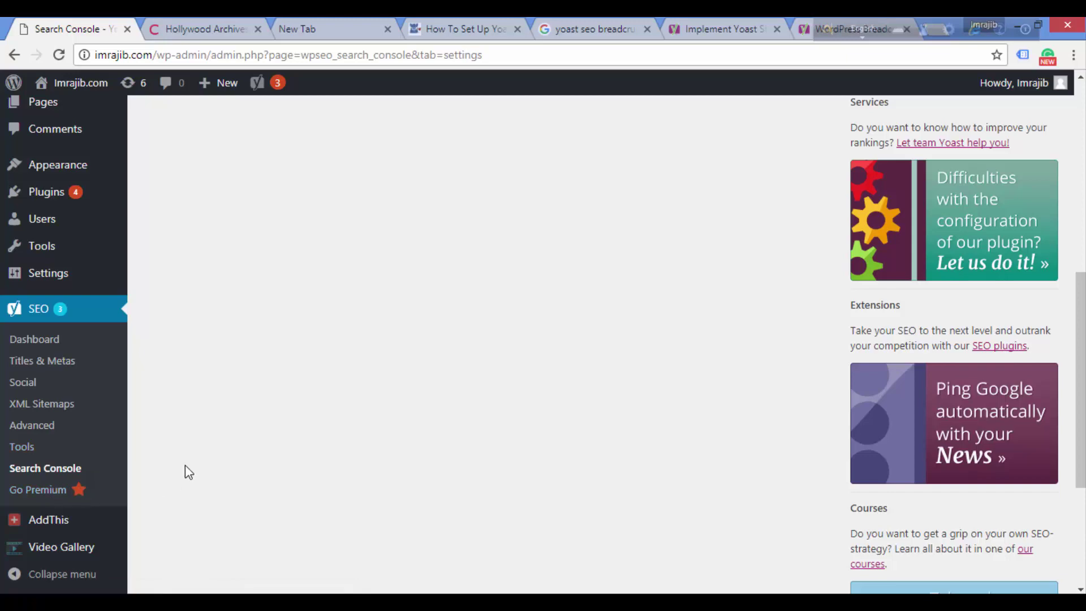
scroll(185, 465, "up", 8)
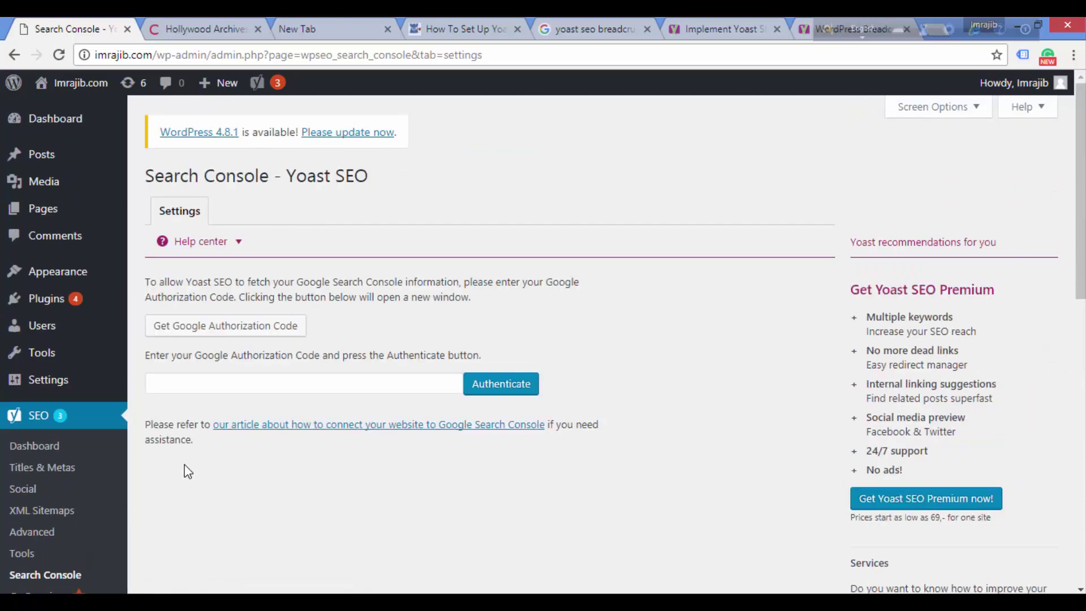
scroll(188, 472, "down", 8)
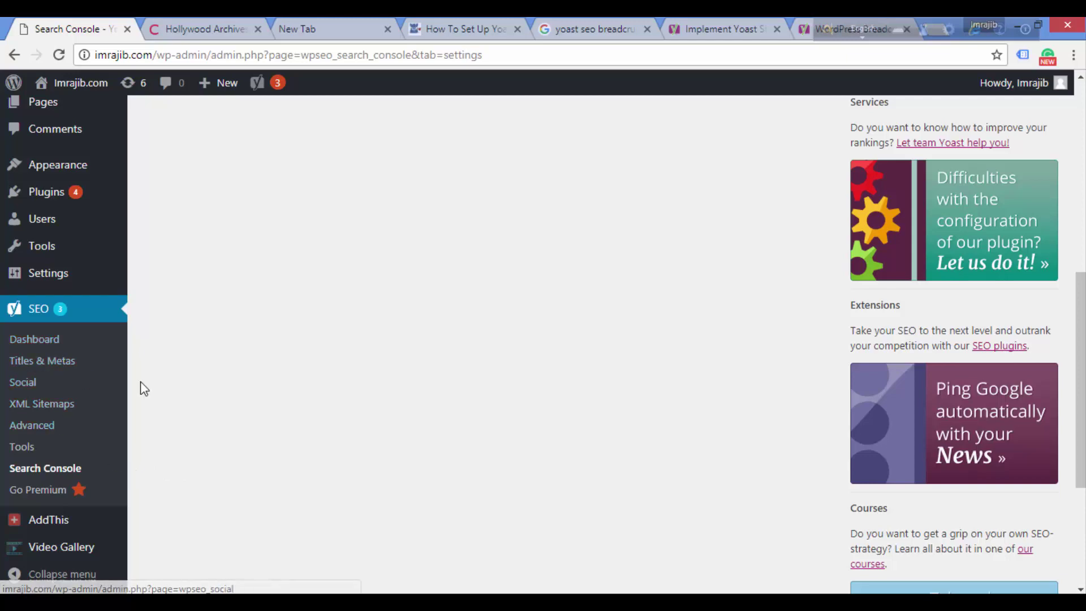
scroll(142, 388, "up", 8)
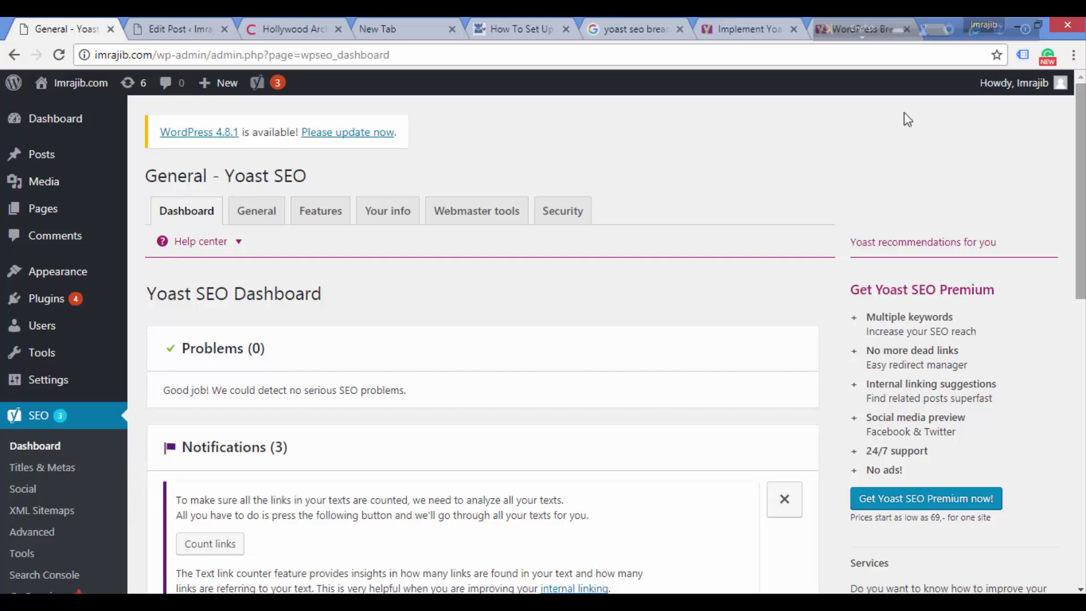
Switch to the Free SEO Training Course Online In Bangla post editor and review the readability analysis in its Yoast SEO box
mouse_move(90, 156)
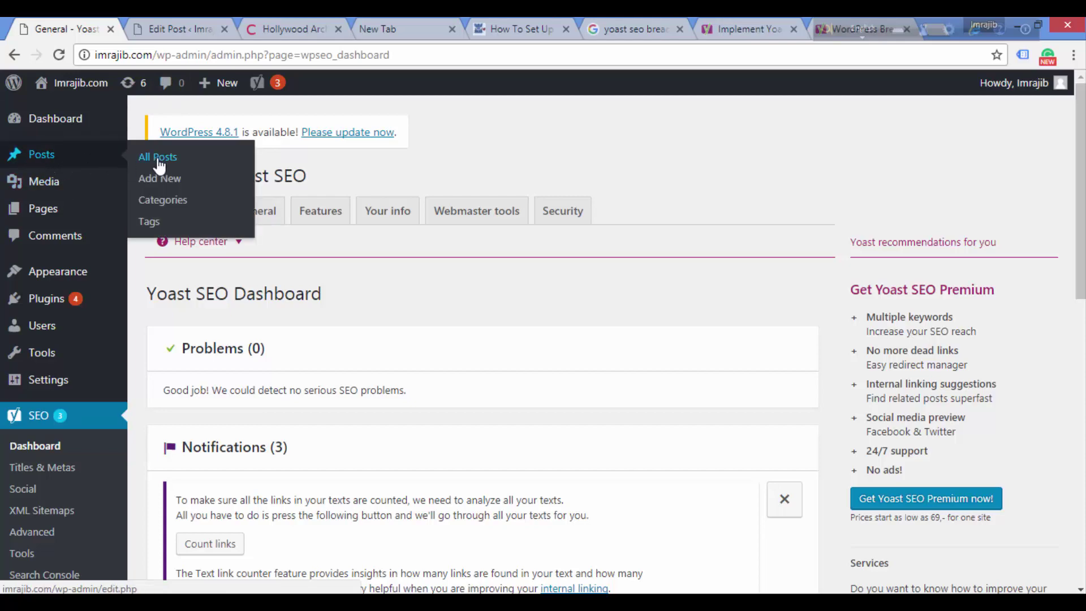
left_click(175, 28)
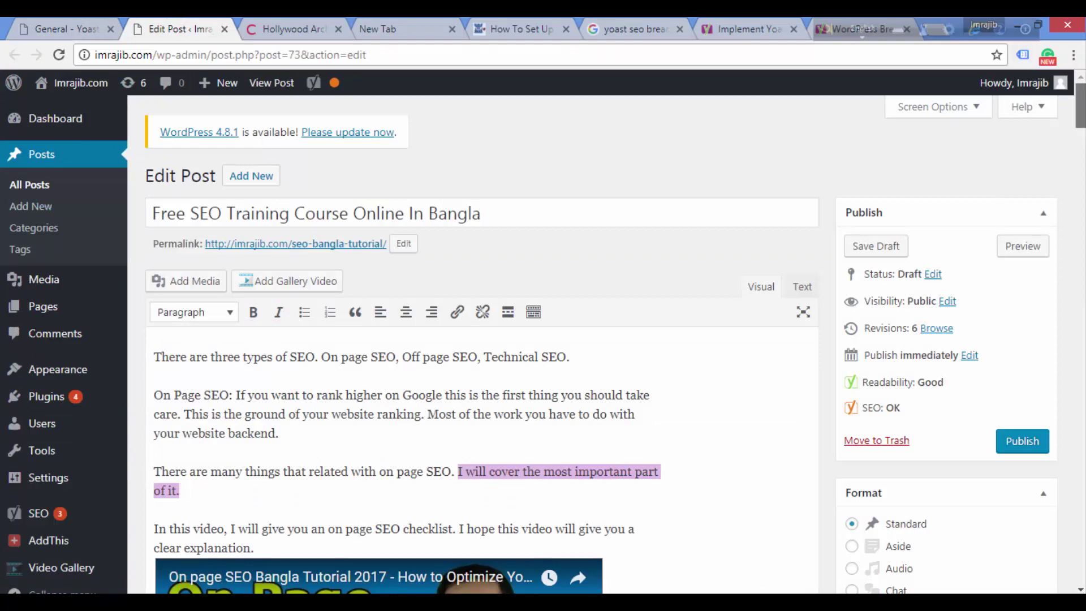
left_click_drag(1080, 106, 1080, 529)
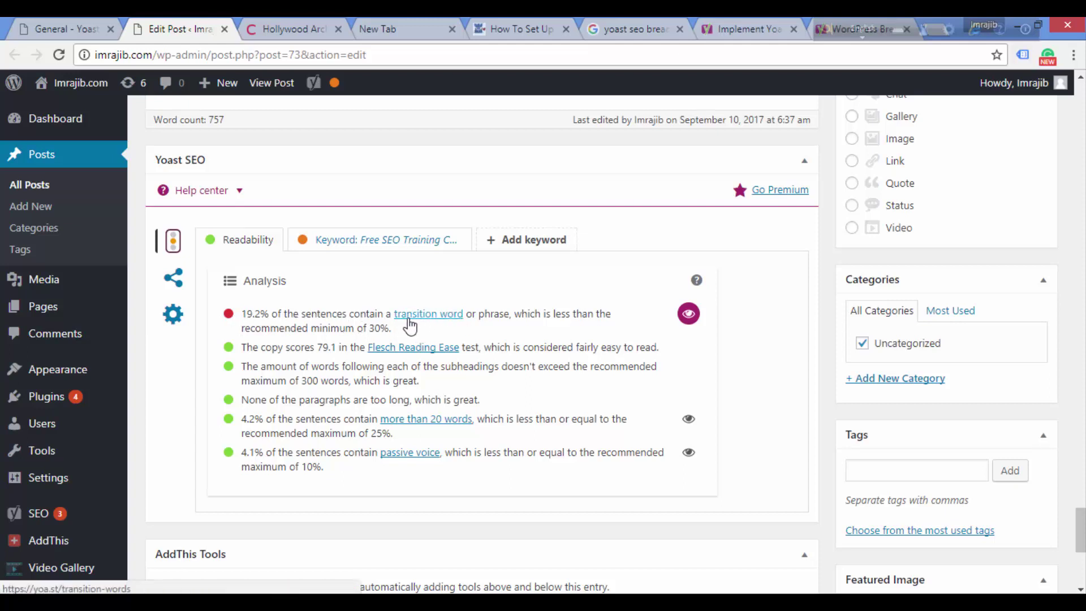
Toggle the transition-word highlighting off and on again in the readability analysis and examine the marked sentences in the post
left_click(688, 313)
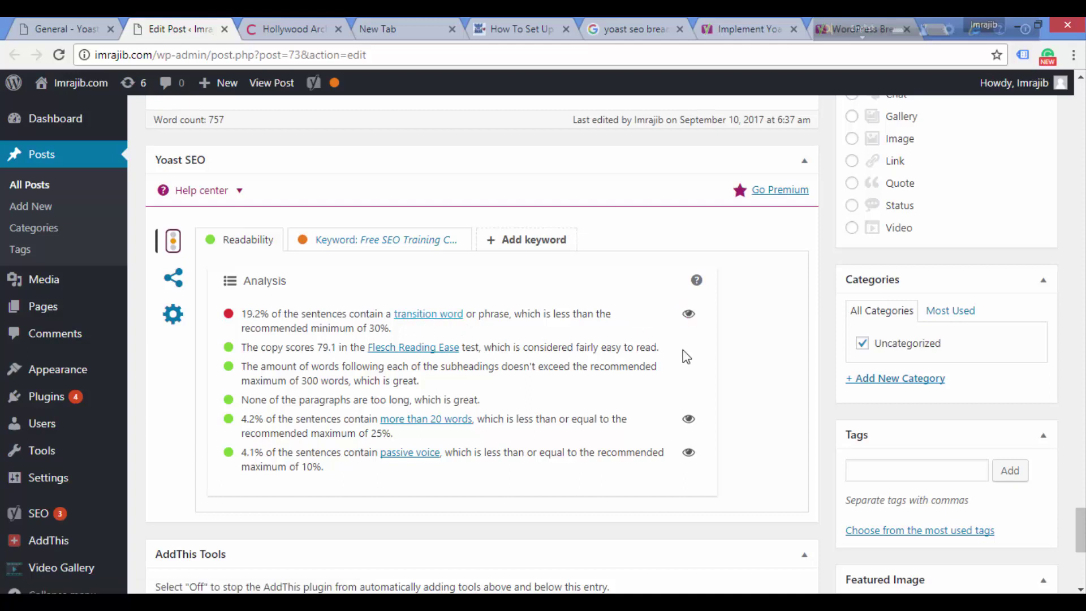
left_click(688, 314)
scroll(898, 272, "up", 1)
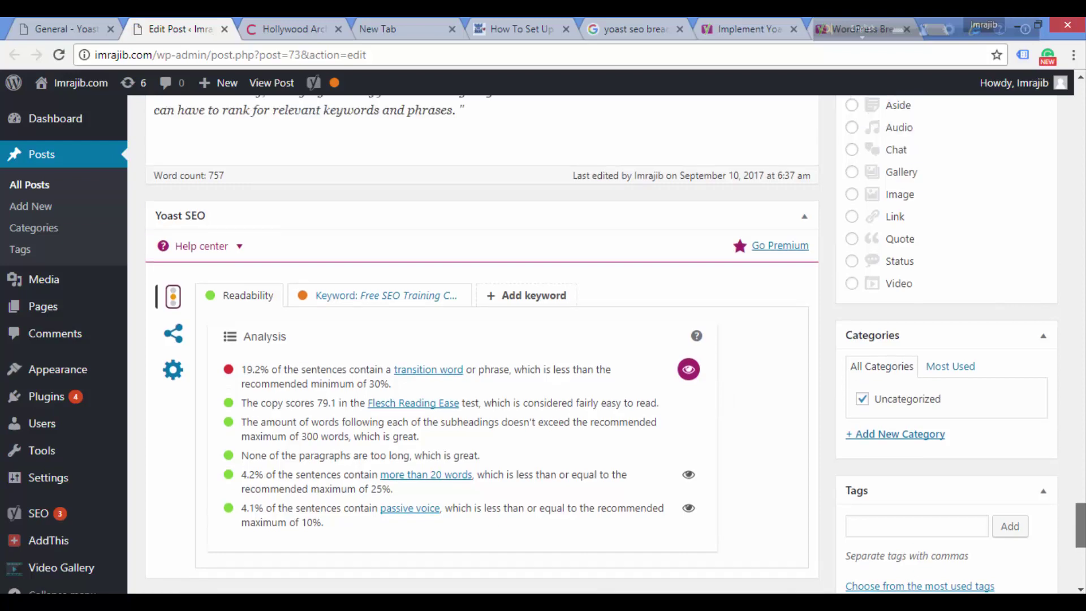
scroll(897, 272, "up", 5)
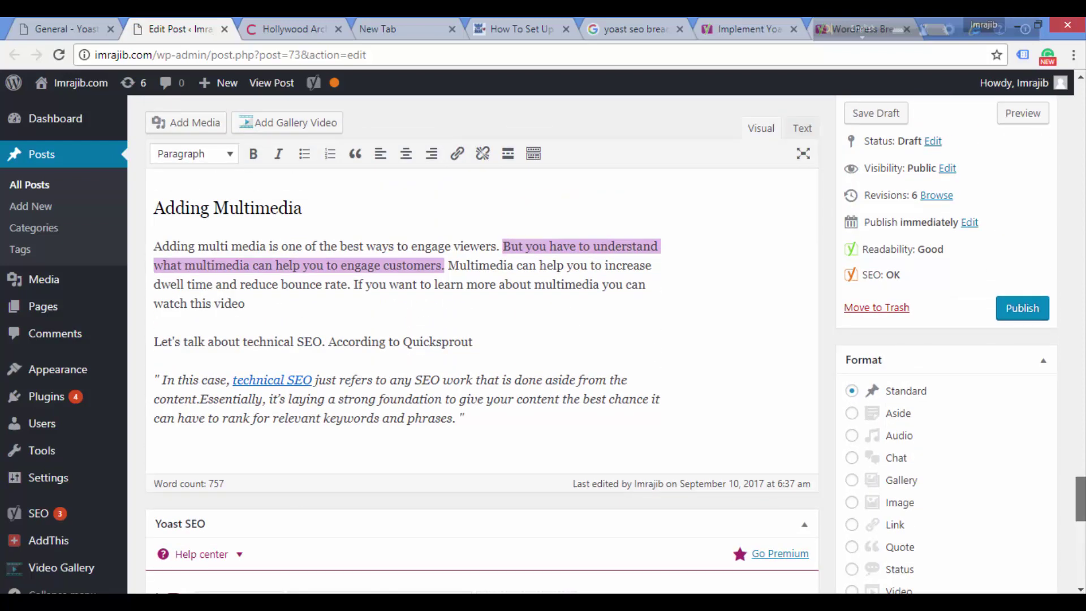
scroll(407, 340, "up", 10)
scroll(408, 339, "down", 5)
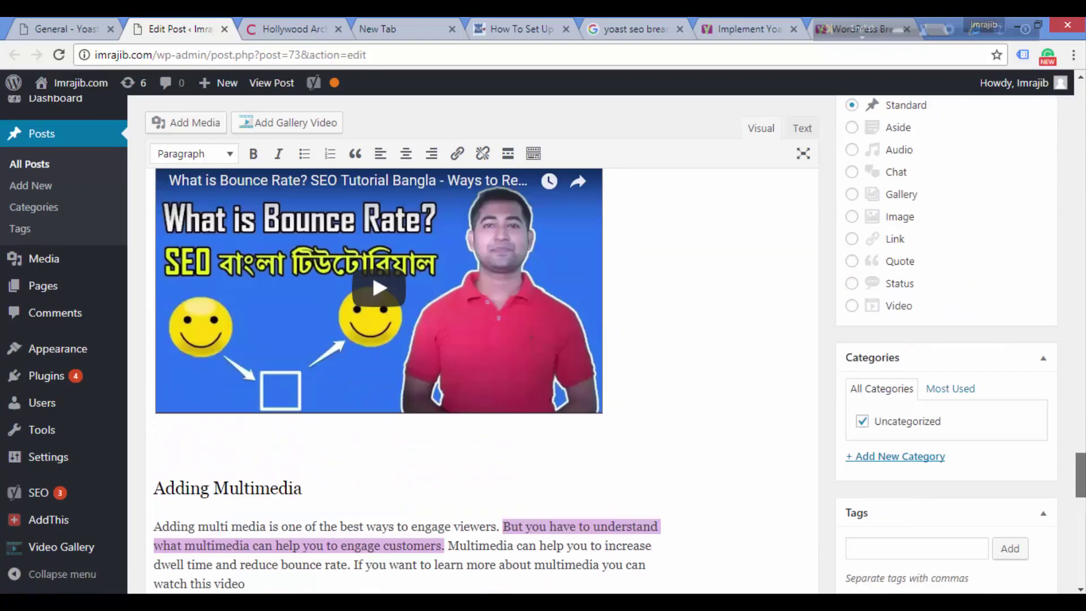
scroll(480, 339, "down", 15)
scroll(480, 340, "up", 5)
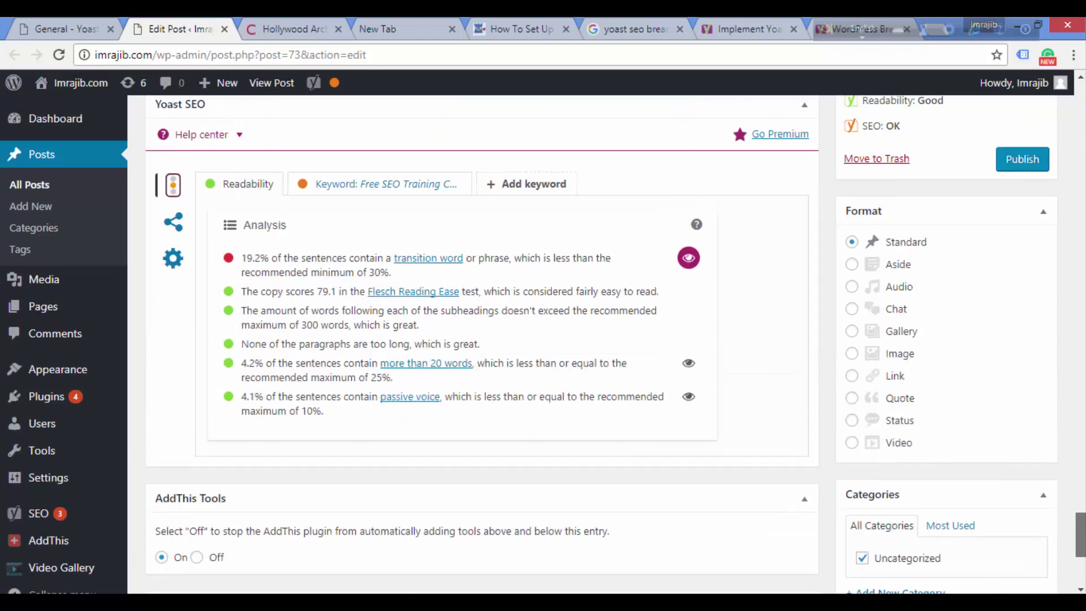
scroll(862, 419, "up", 1)
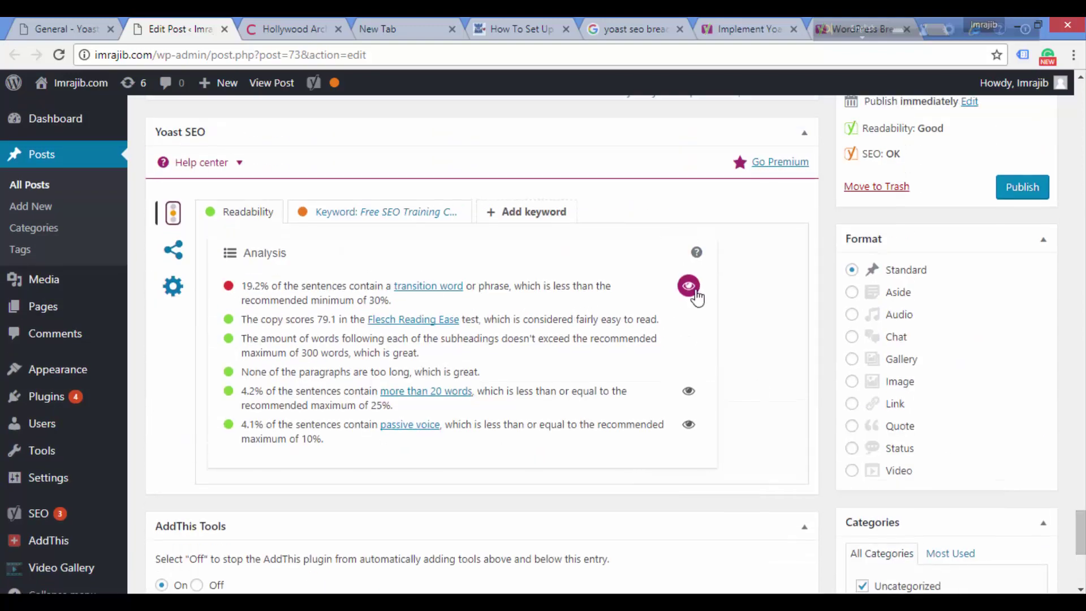
Open the snippet editor for the post's focus keyword and place the cursor in SEO title
left_click(351, 217)
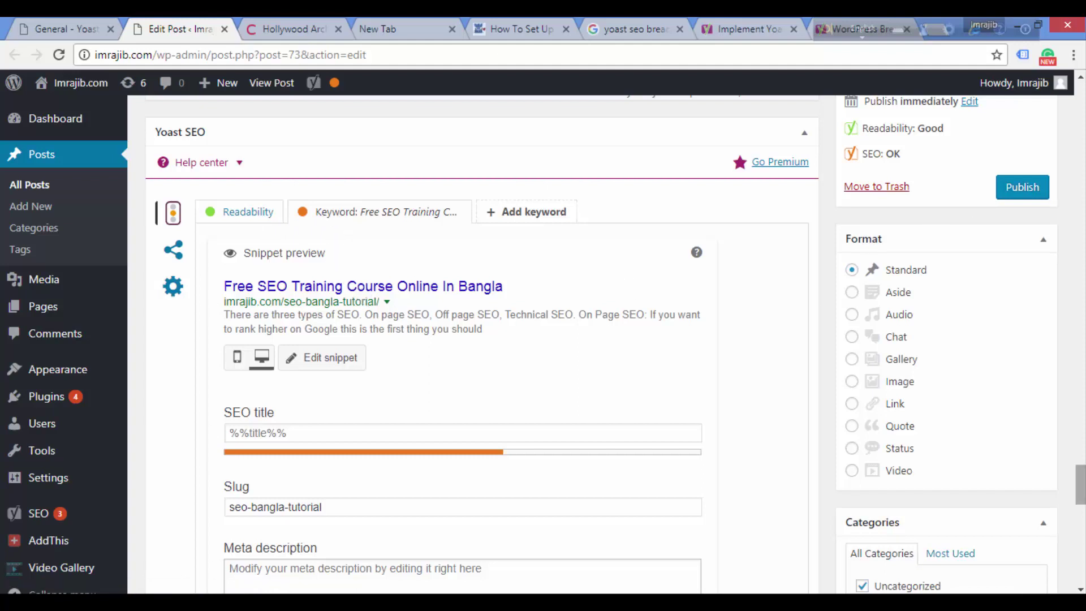
left_click(326, 362)
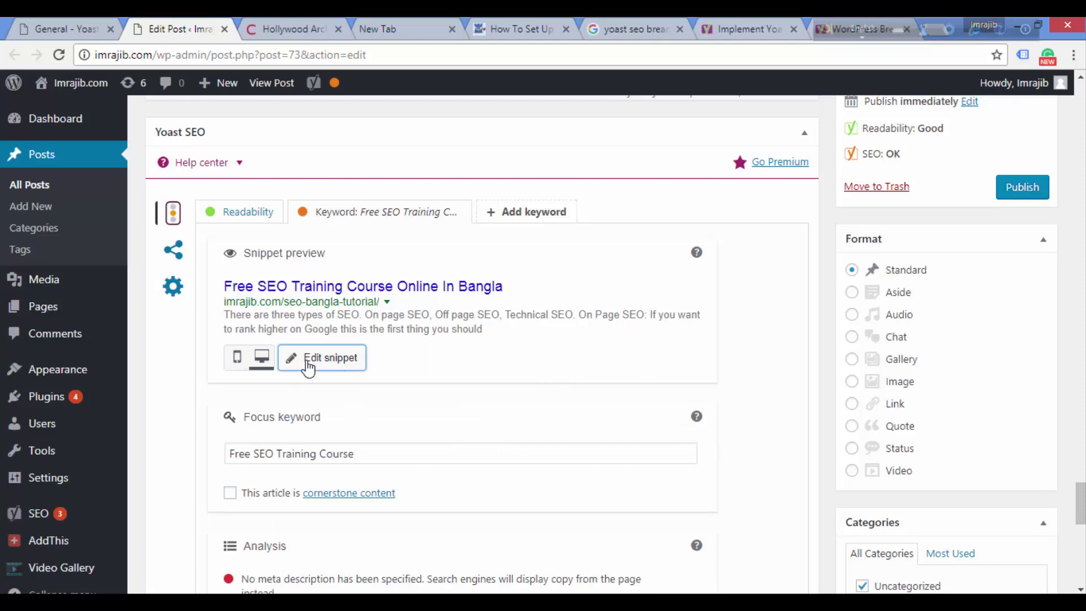
left_click(308, 367)
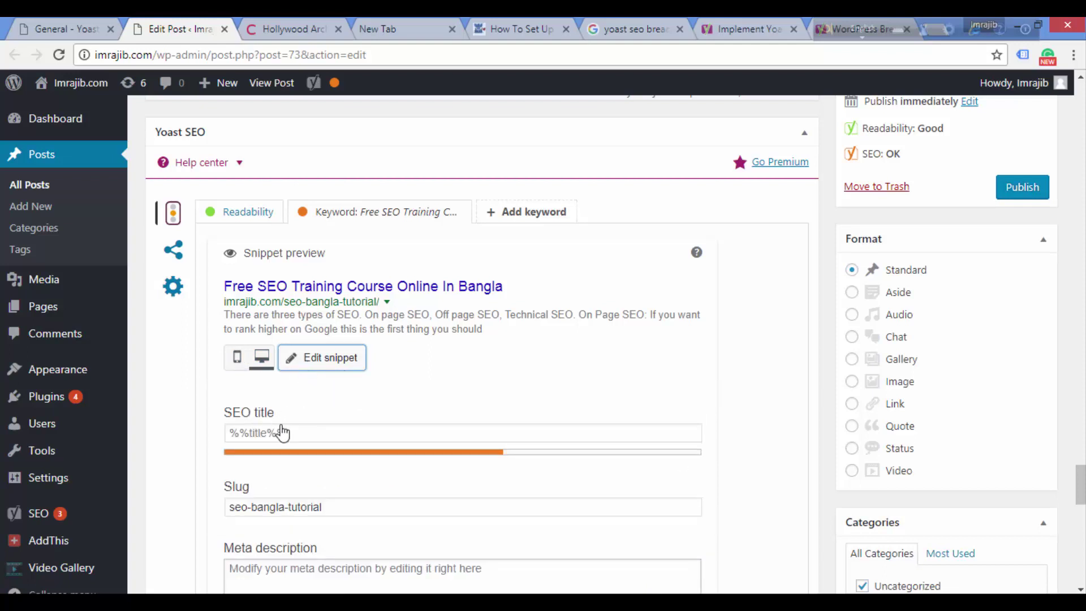
scroll(1084, 514, "down", 4)
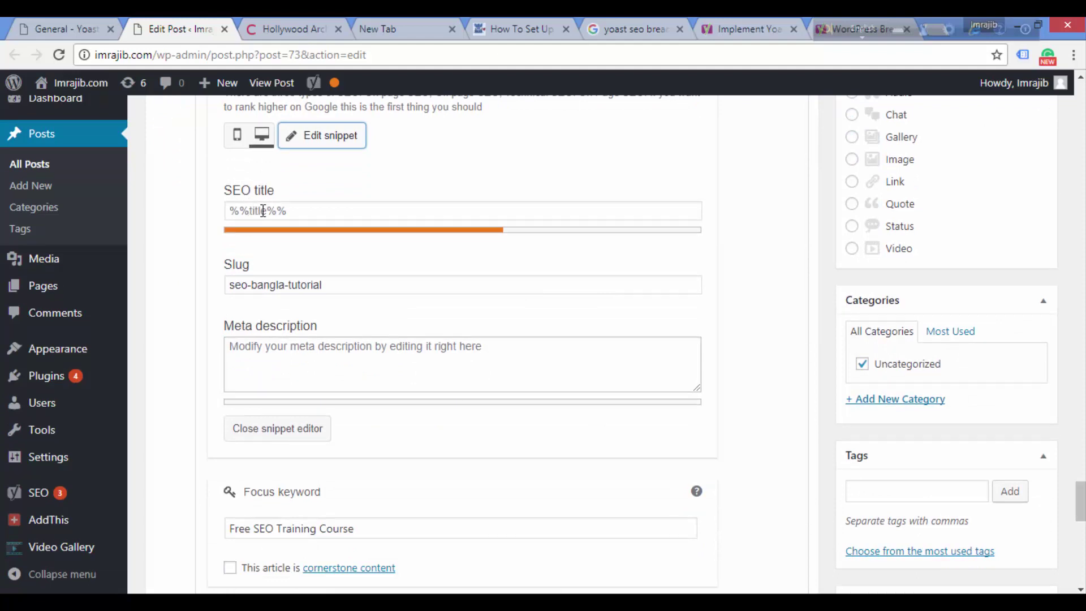
left_click(322, 212)
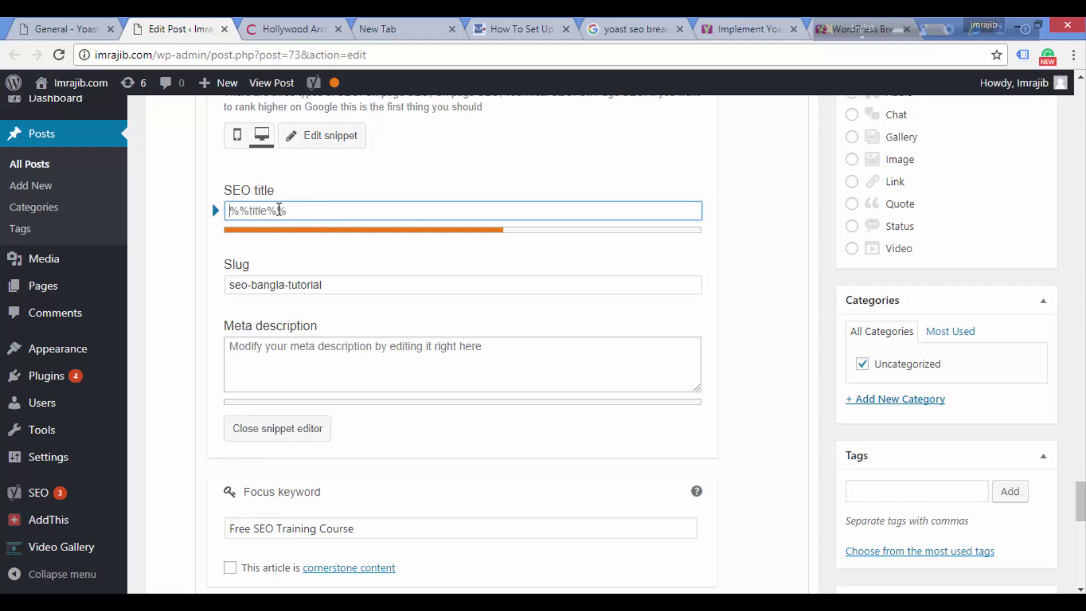
Highlight the post's title and compare it with the title in the Yoast SEO snippet preview
left_click_drag(1080, 520, 1081, 113)
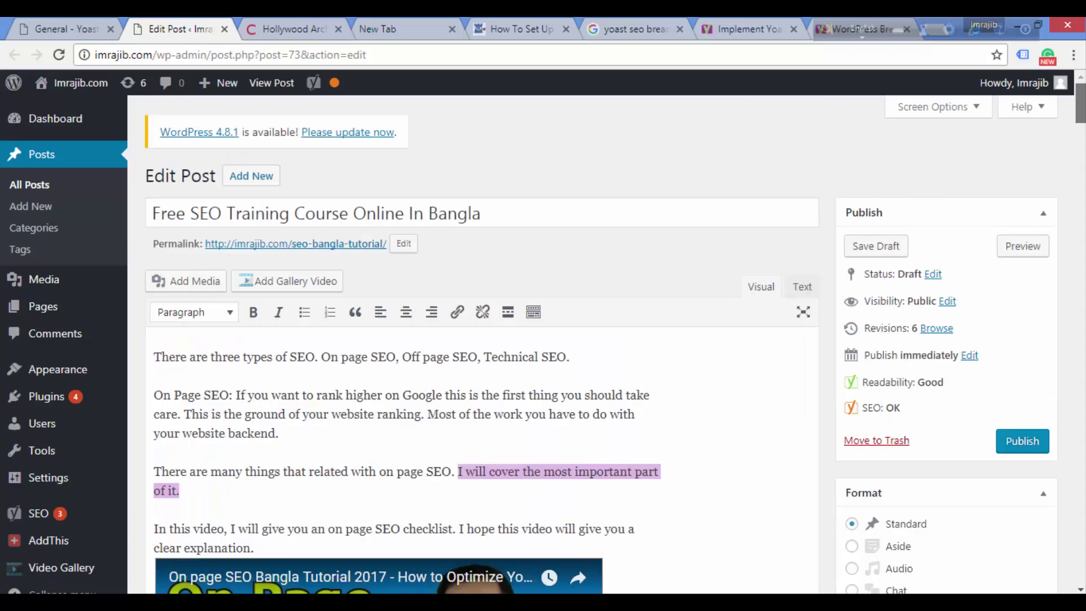
left_click_drag(156, 213, 516, 221)
left_click_drag(1083, 126, 1080, 566)
scroll(335, 480, "up", 6)
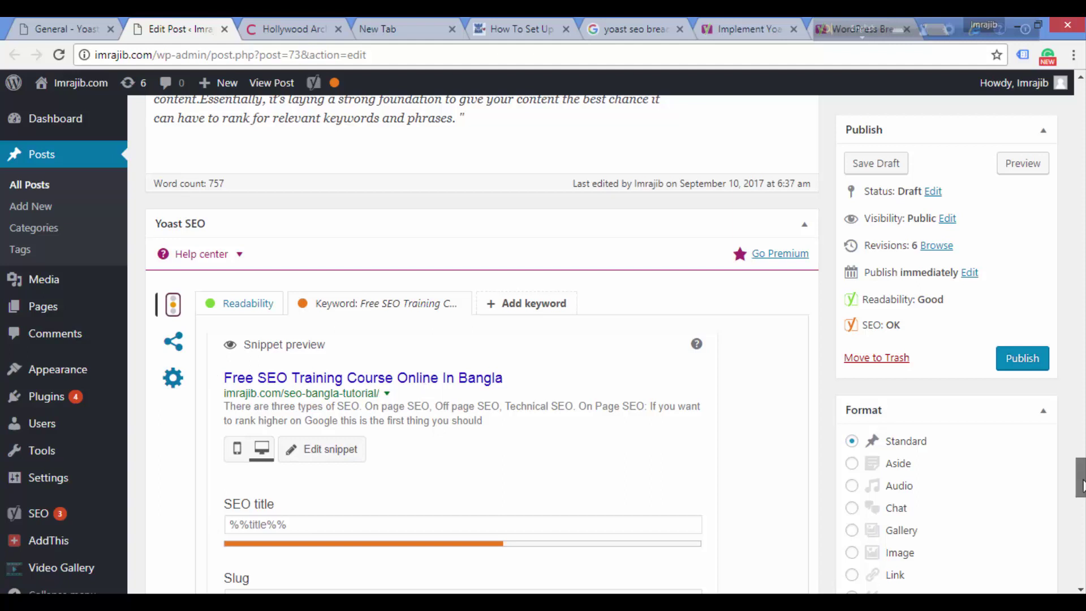
scroll(415, 330, "down", 5)
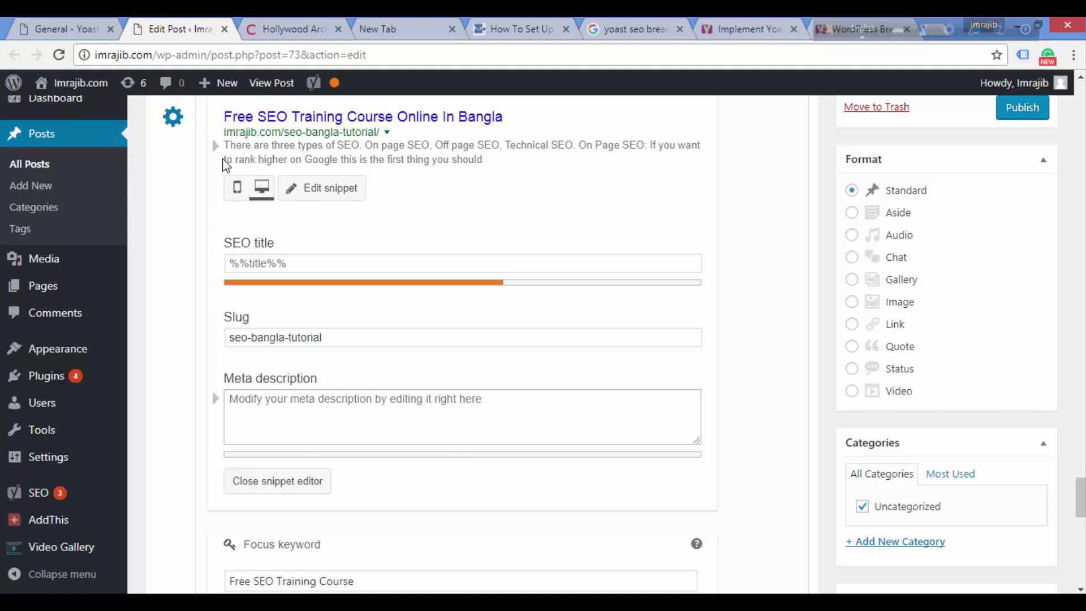
Set the SEO title to "Free SEO Training Course Online In Bangla - " plus the site name, remove the extra space, and select the whole title
left_click(311, 264)
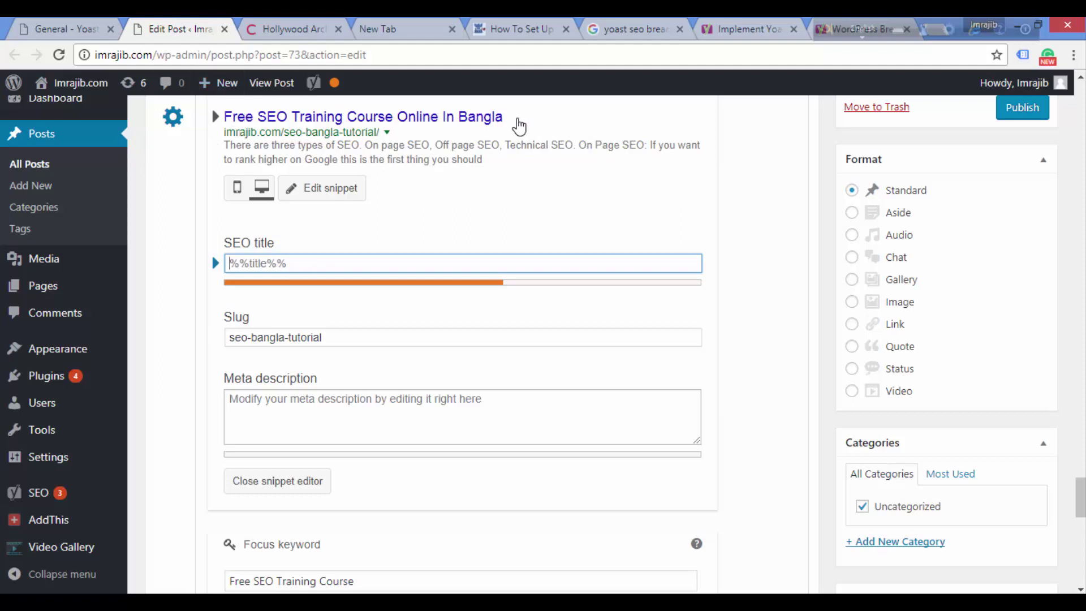
left_click_drag(518, 117, 225, 116)
left_click_drag(339, 117, 339, 263)
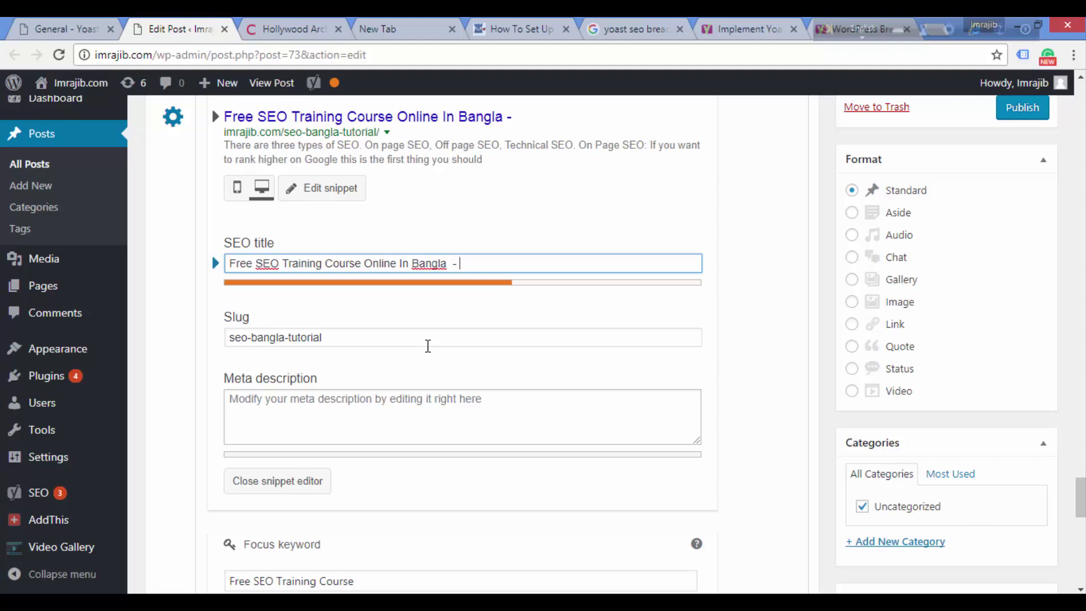
type("Imrajib")
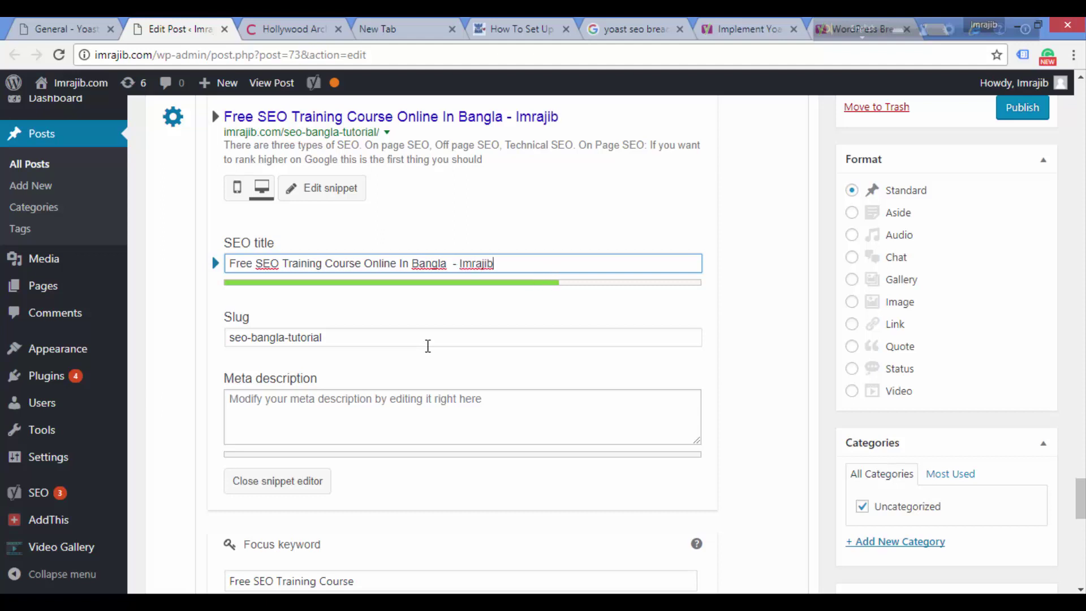
left_click(452, 262)
key("Delete")
left_click_drag(536, 266, 231, 265)
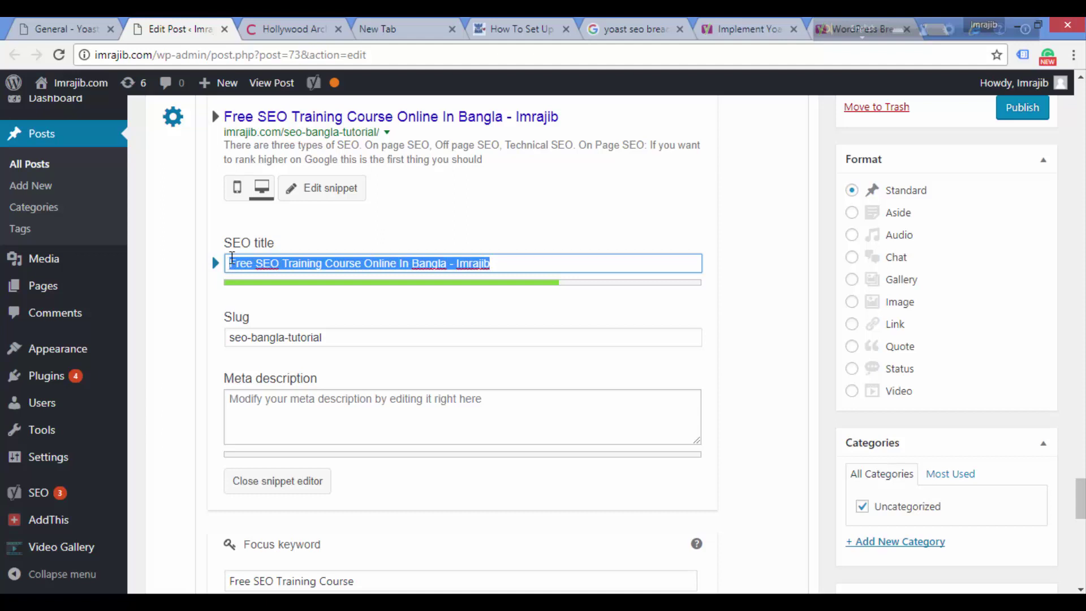
Place the cursor in the snippet's meta description and highlight the post's focus keyword
left_click(259, 403)
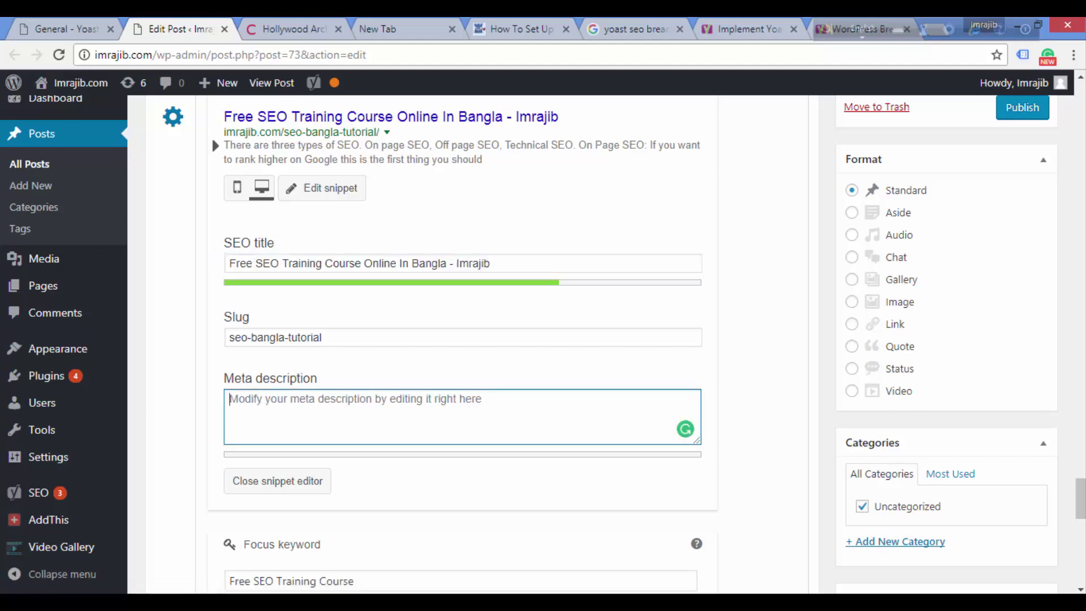
scroll(328, 192, "down", 7)
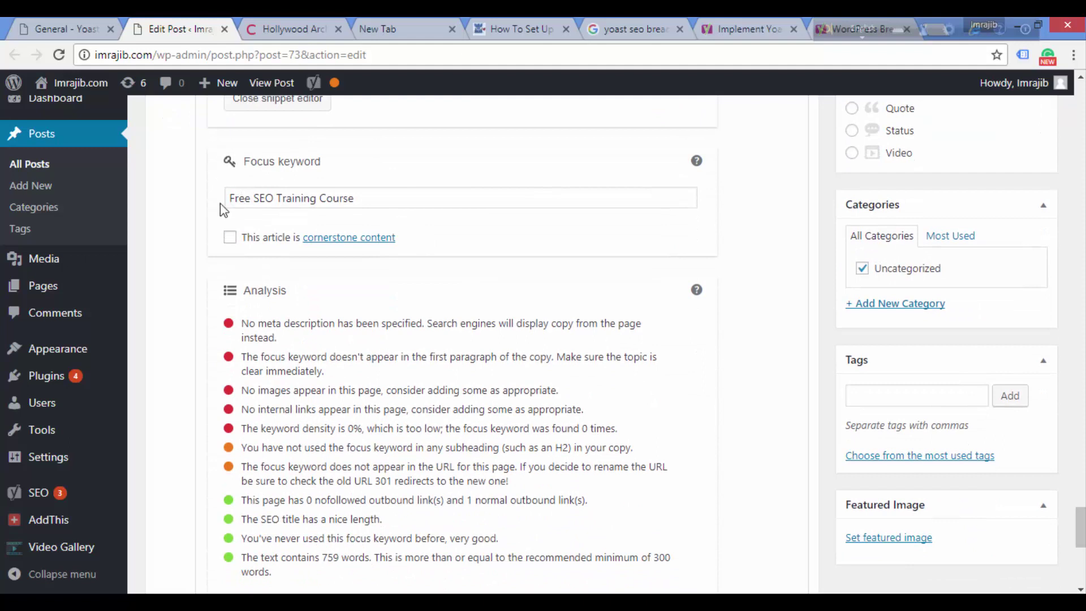
left_click(398, 201)
left_click_drag(355, 199, 227, 202)
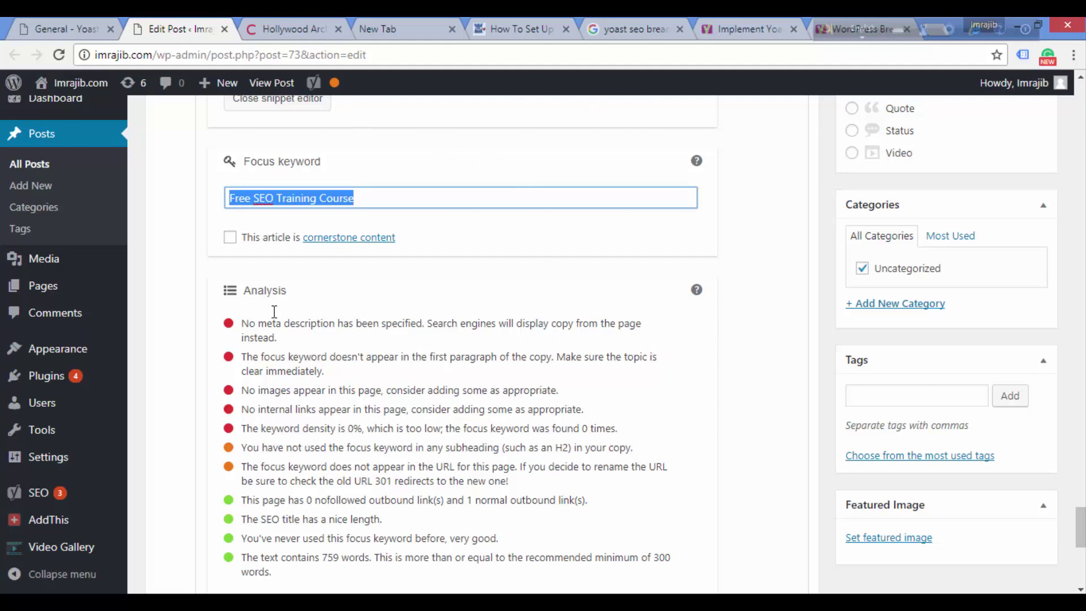
Highlight the SEO analysis remark about the focus keyword in the first paragraph of the copy
mouse_move(334, 90)
left_click(265, 337)
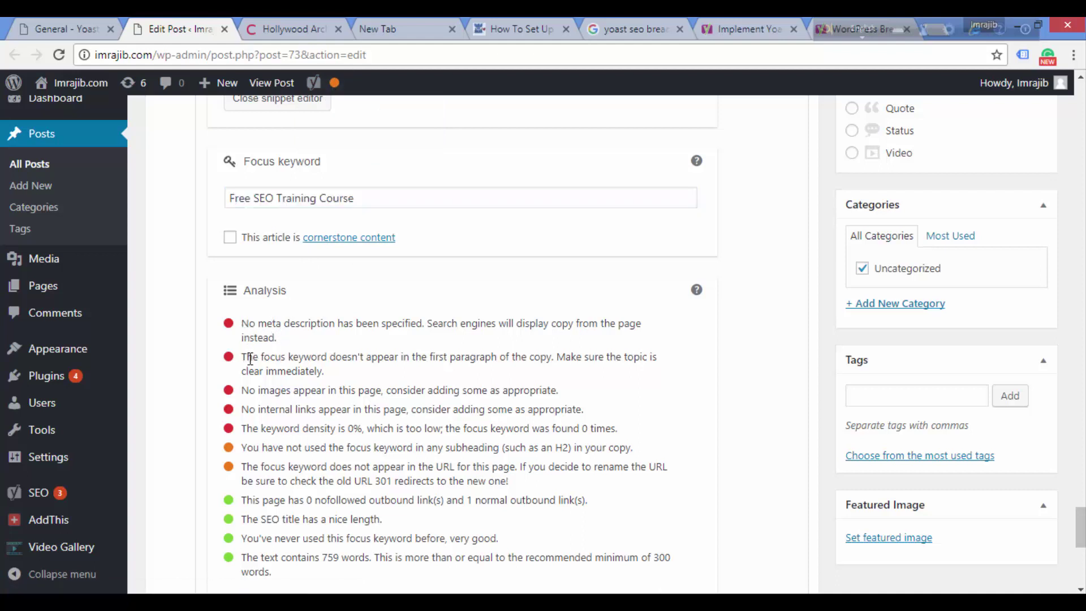
left_click_drag(250, 360, 358, 376)
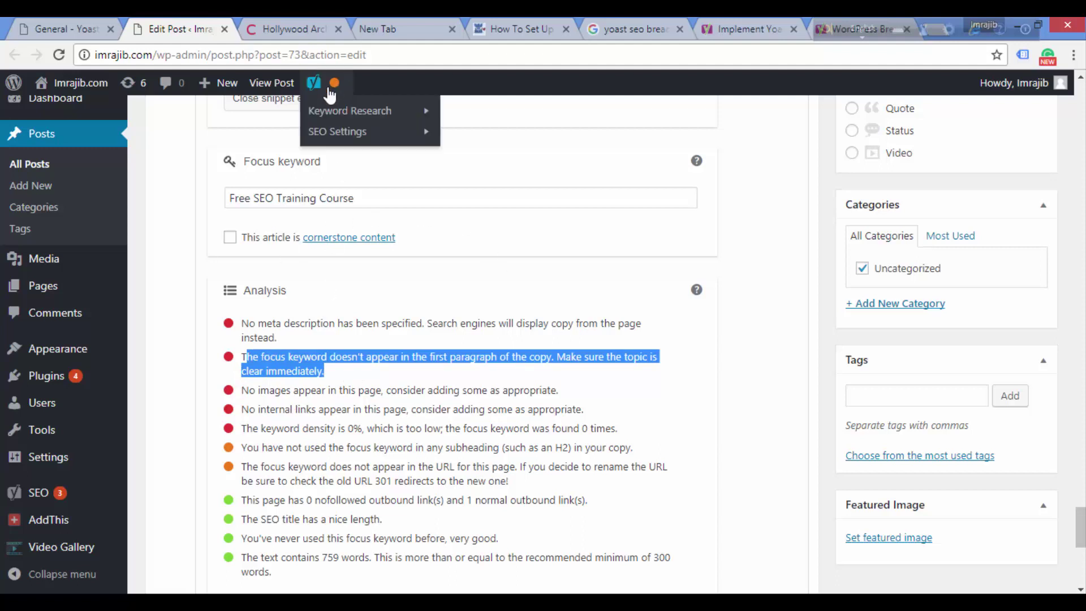
Look through the rest of the SEO analysis and the post options, and go back up to the post's content
scroll(461, 339, "down", 4)
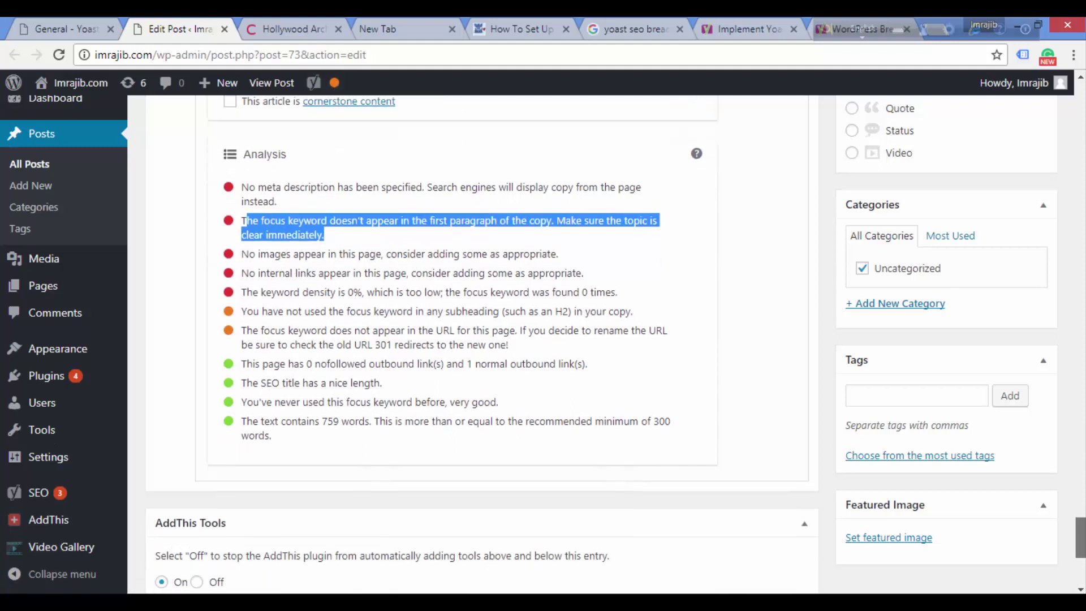
scroll(481, 339, "down", 4)
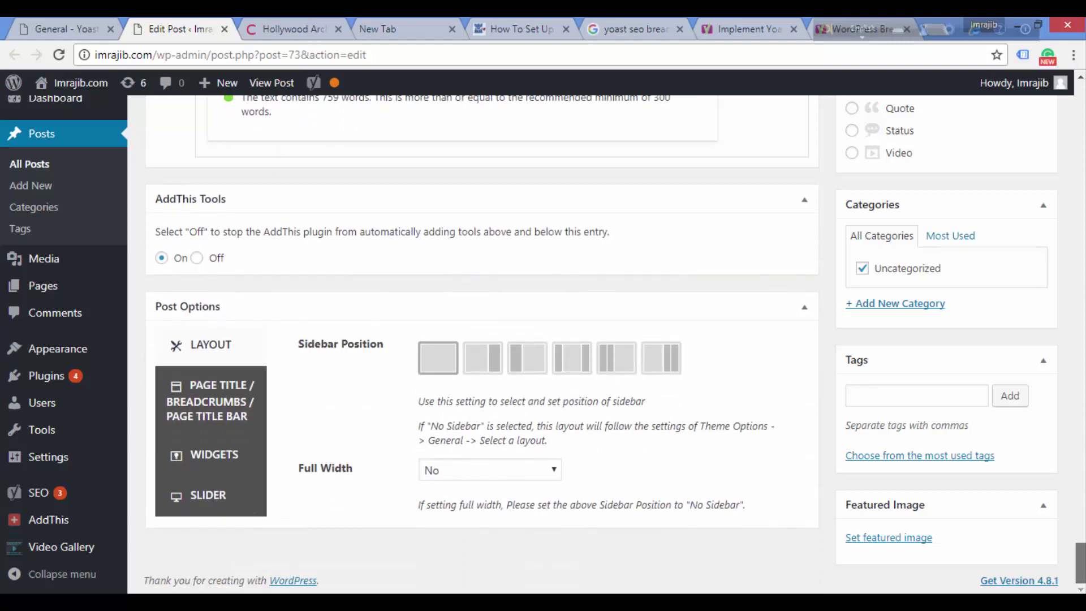
scroll(480, 339, "up", 15)
left_click_drag(1082, 460, 1081, 411)
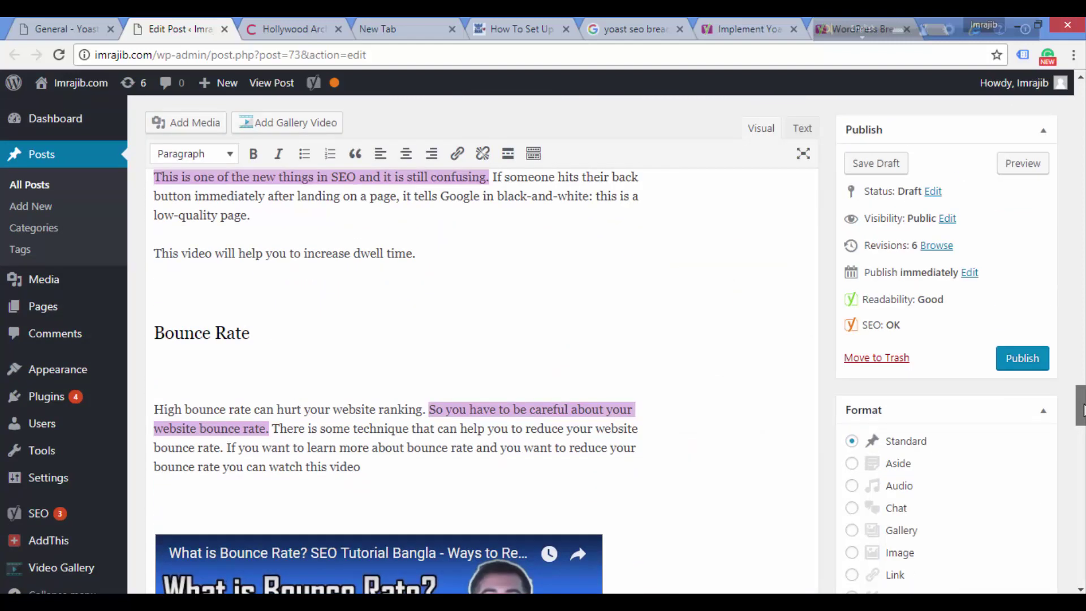